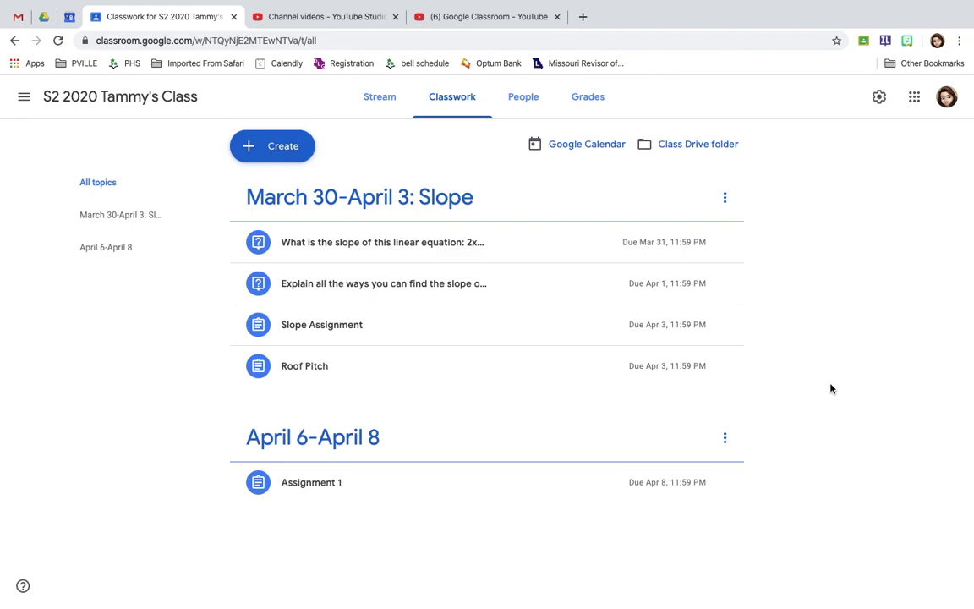
Step: On the student's window, expand Slope Assignment to show its Assigned status, instructions and attached Doc
key(ctrl+Left)
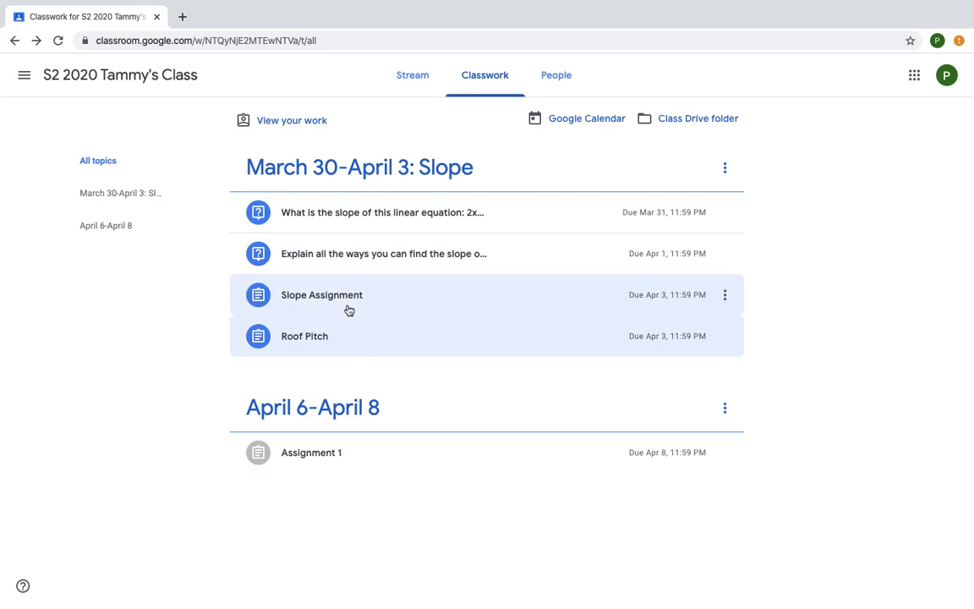
click(348, 310)
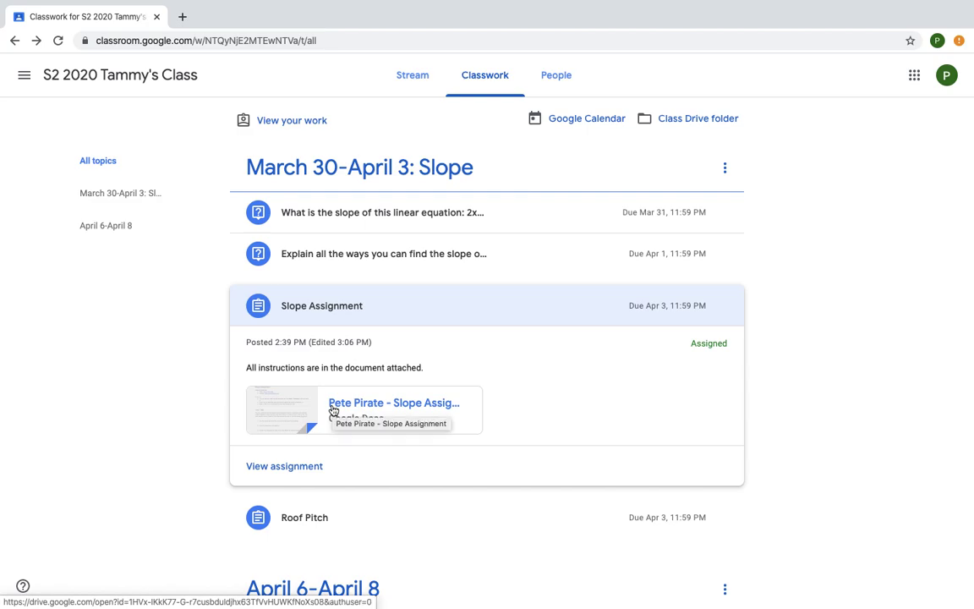
Step: Open the Slope Assignment's full page, then try the class comment box and the Add or create options
click(297, 476)
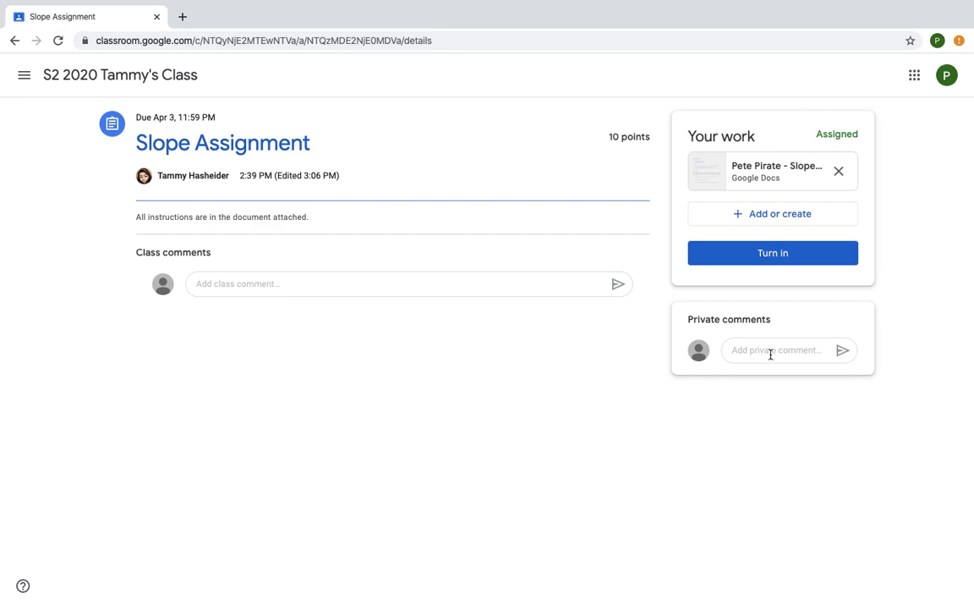
click(399, 285)
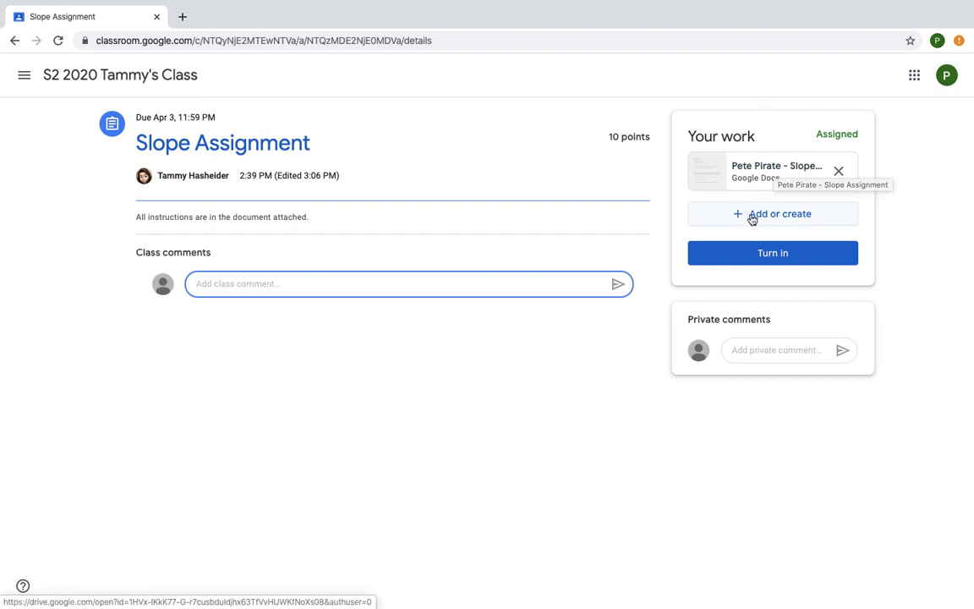
click(797, 221)
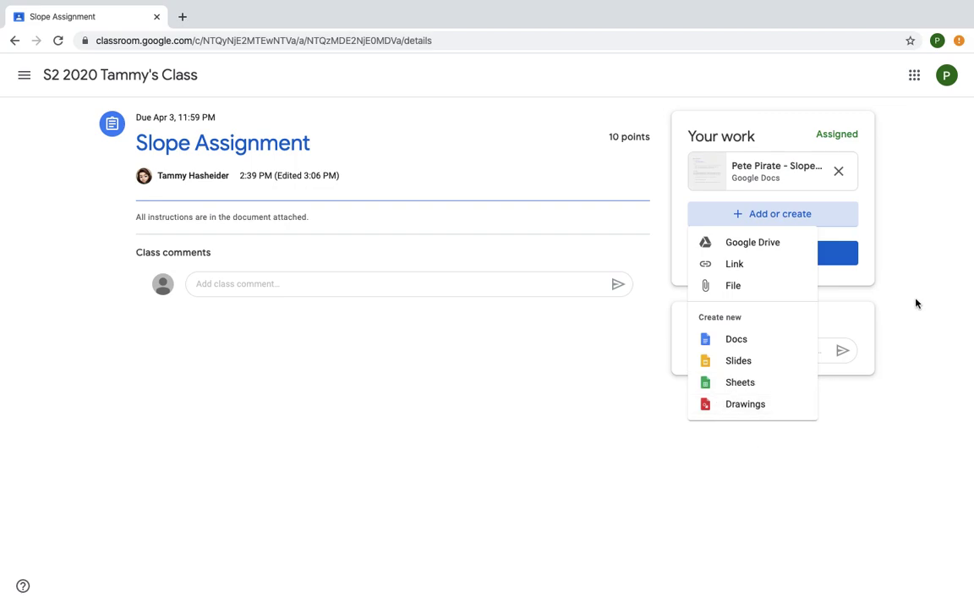
click(931, 276)
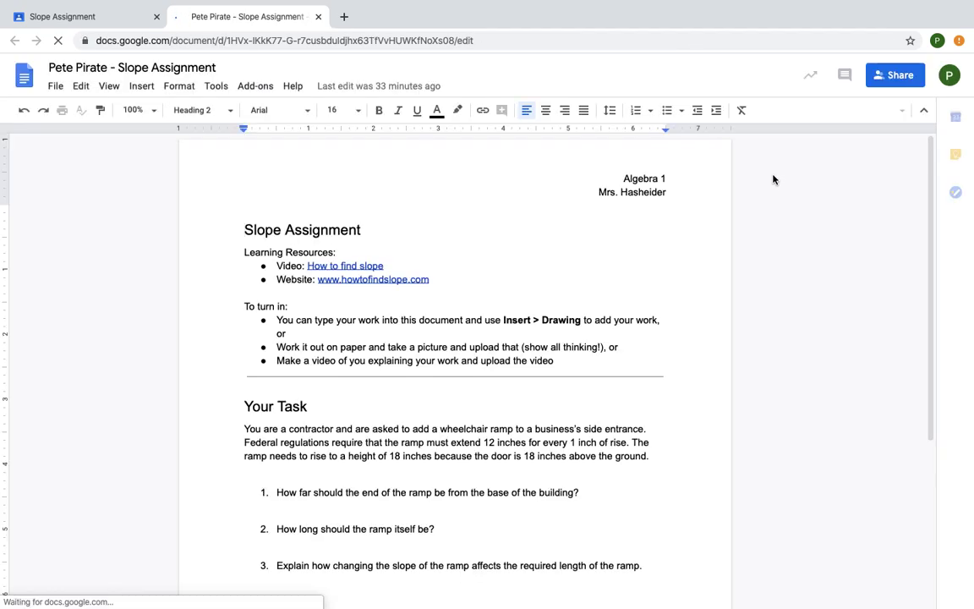
Step: In the student's Slope document, select the Video and Website resource lines and make them bold
scroll(585, 378, down, 2)
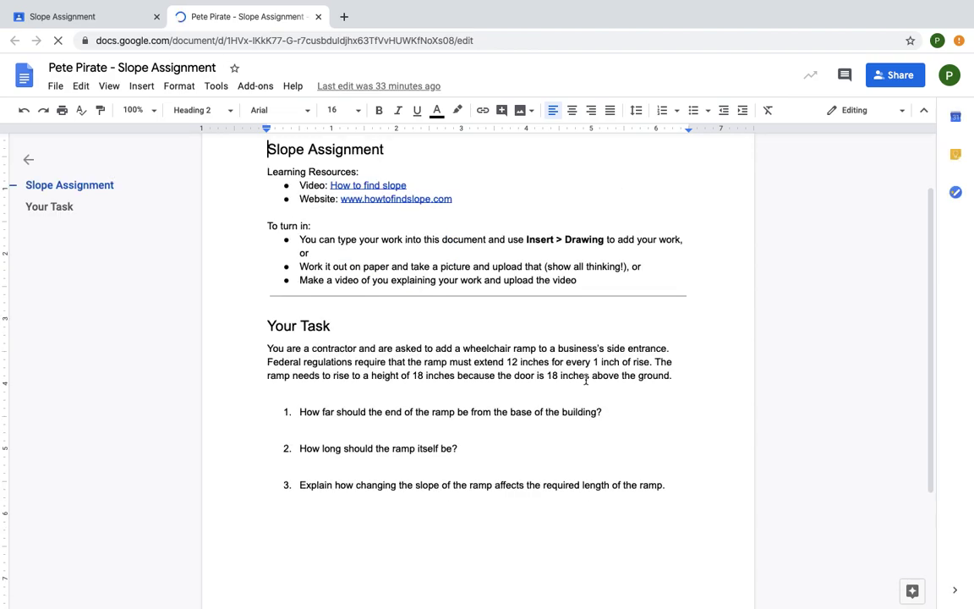
click(446, 431)
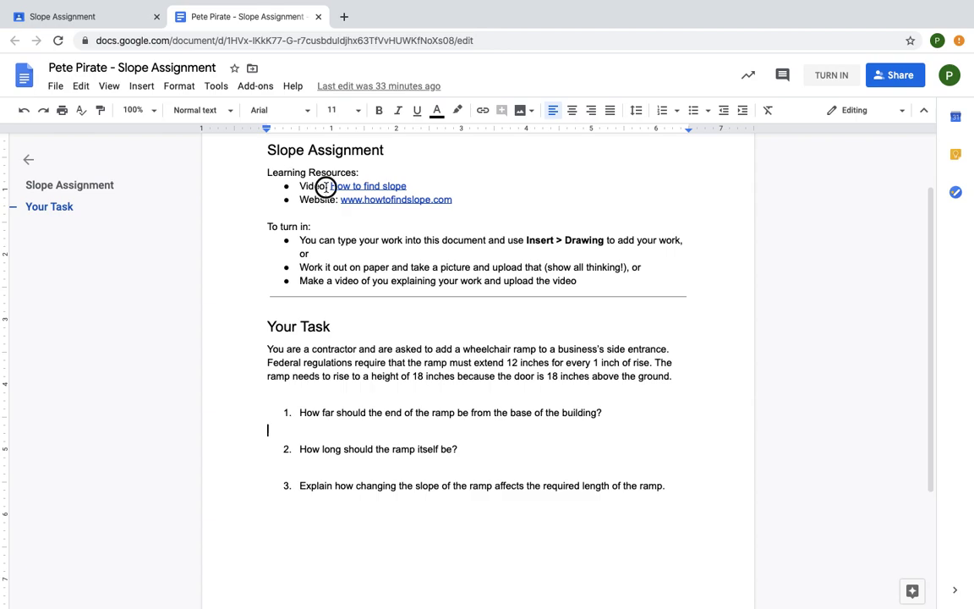
drag(326, 186, 463, 206)
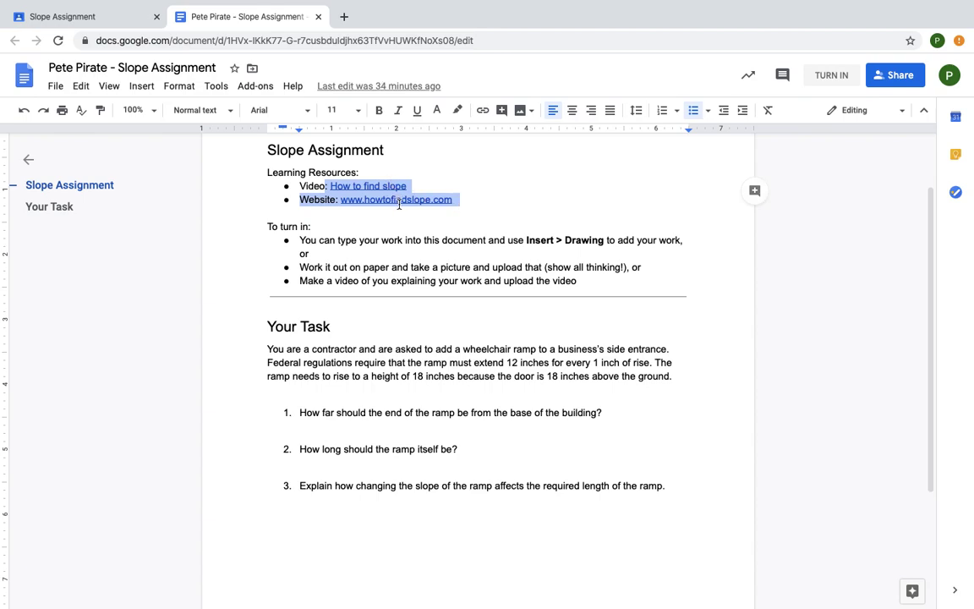
click(336, 397)
click(328, 433)
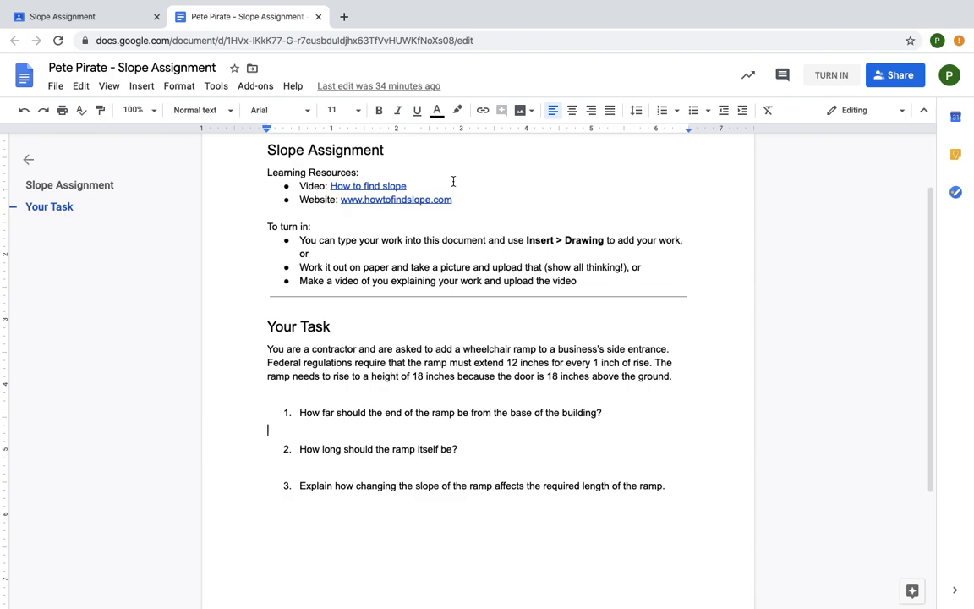
drag(454, 200, 298, 188)
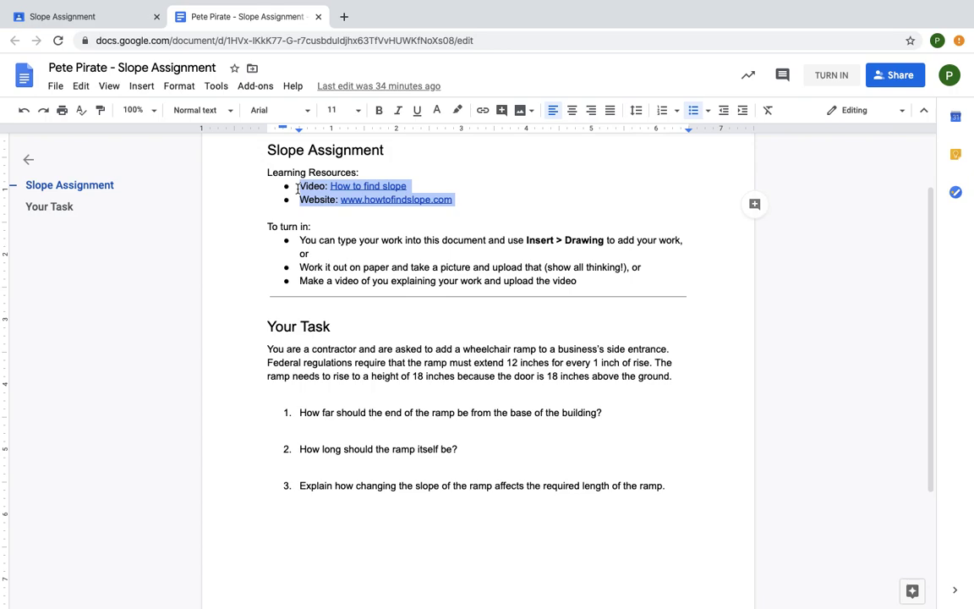
key(ctrl+b)
scroll(387, 272, down, 2)
Step: Type 'Sample answer' under question 1 and 'Sample Answer' under question 2, then close the document
click(367, 333)
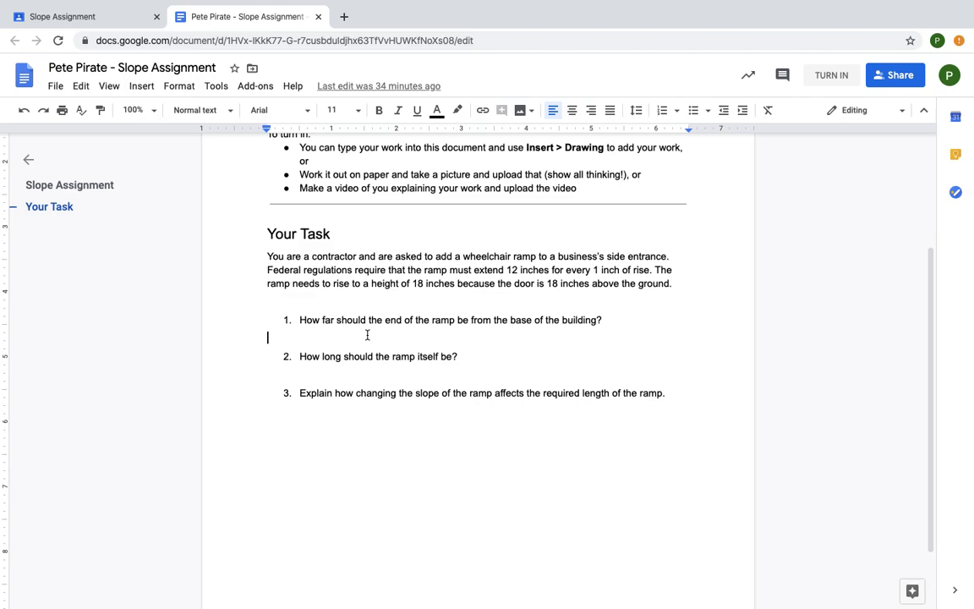
scroll(364, 458, up, 4)
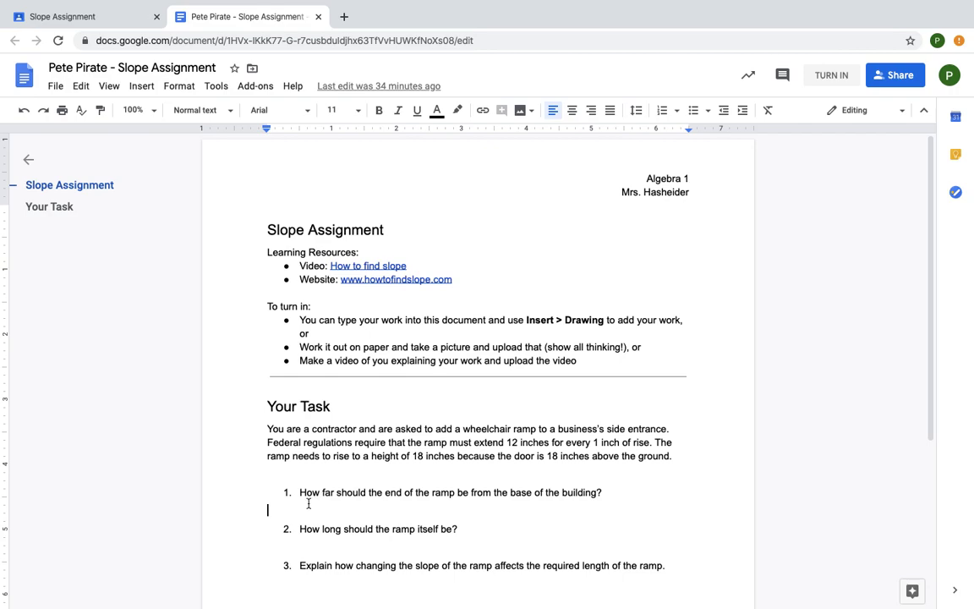
text(Sample answer)
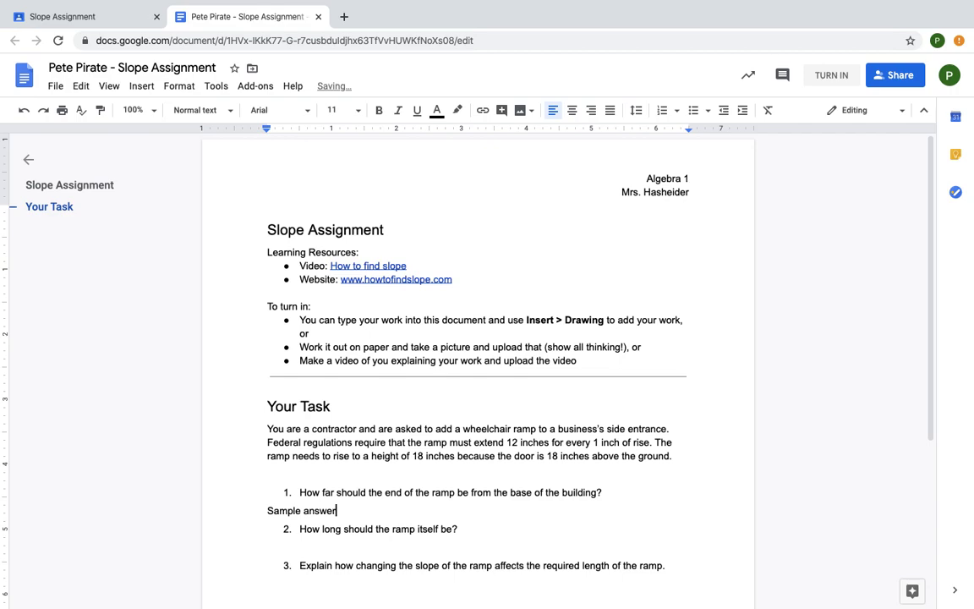
click(296, 546)
text(Asa)
key(BackSpace)
key(BackSpace)
text(Sample Answer)
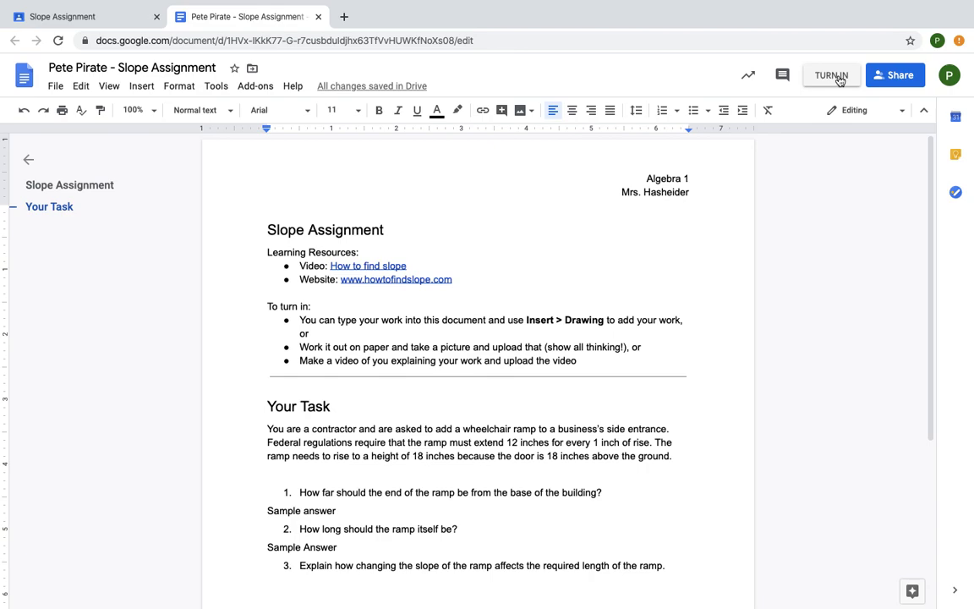
click(319, 17)
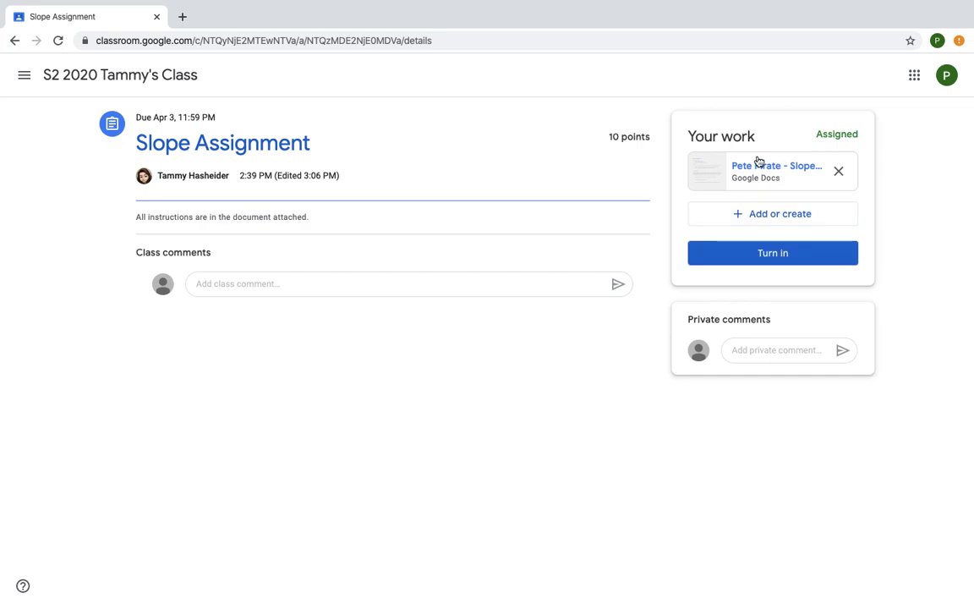
Step: Open the Add or create attachment list on the Slope Assignment page and dismiss it without adding anything
click(755, 216)
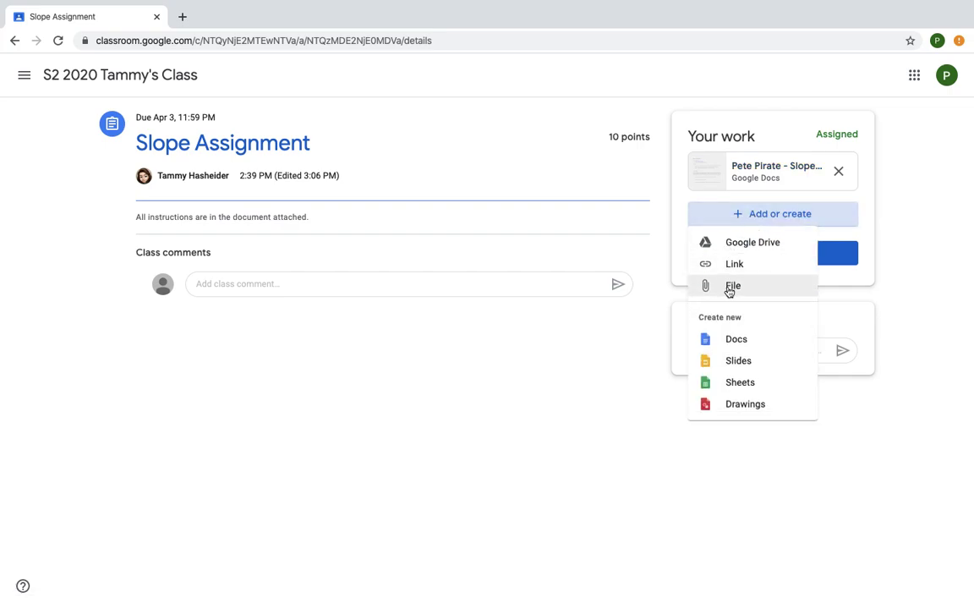
click(899, 229)
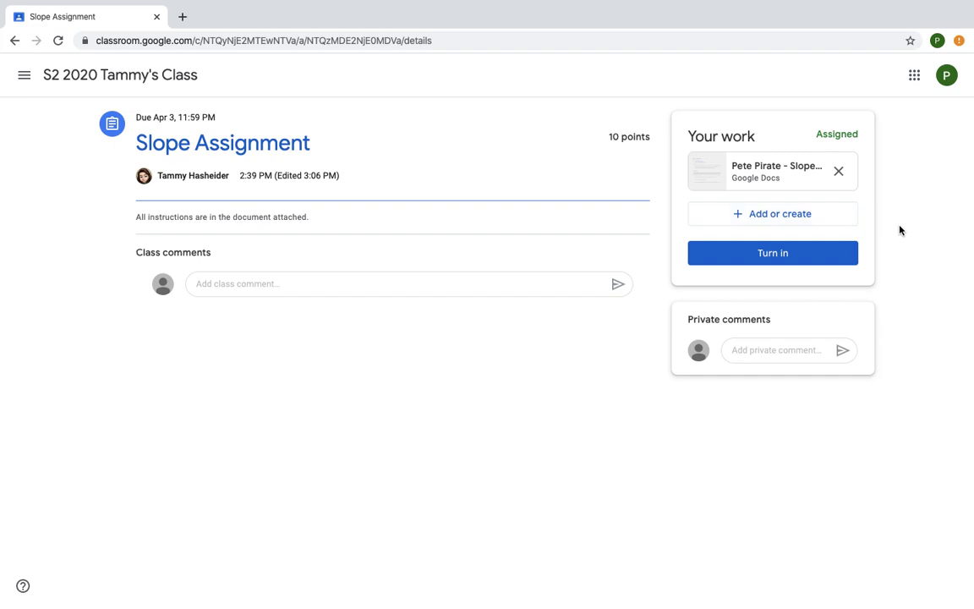
Step: Turn in the Slope Assignment and confirm the submission in the dialog
click(782, 262)
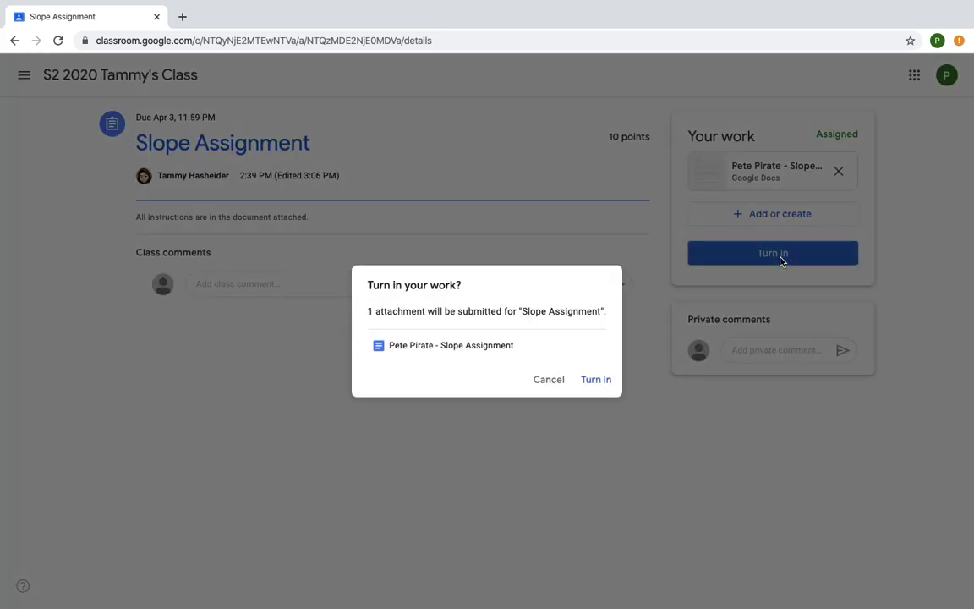
click(593, 385)
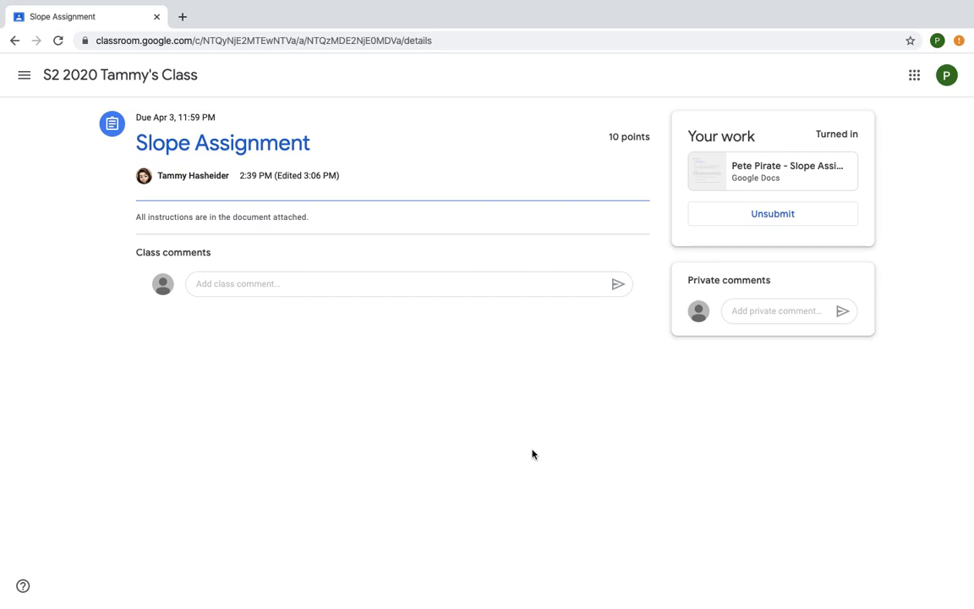
Step: Back in the teacher's window, open the student's submission from Slope Assignment's Turned in list
key(ctrl+Right)
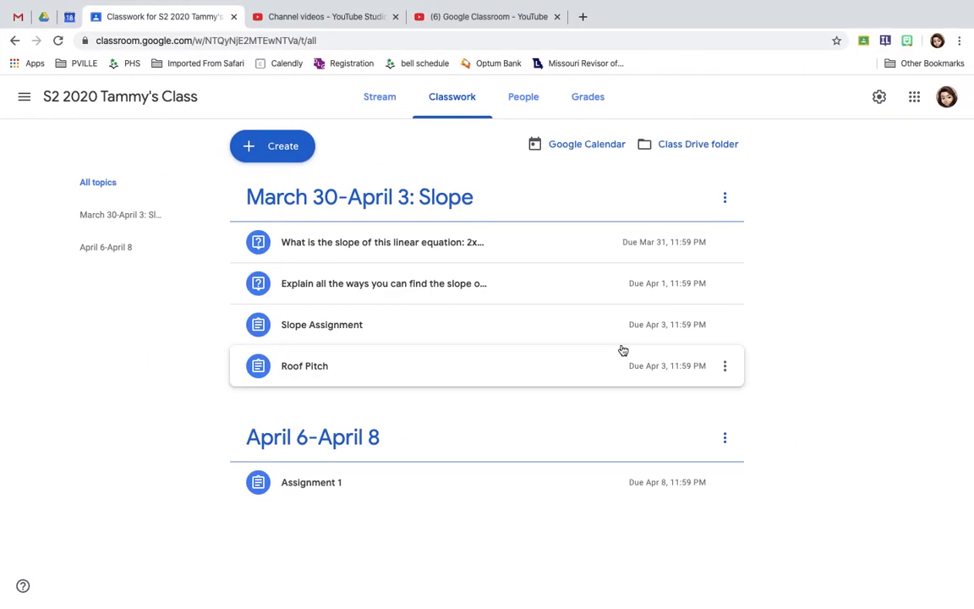
click(521, 335)
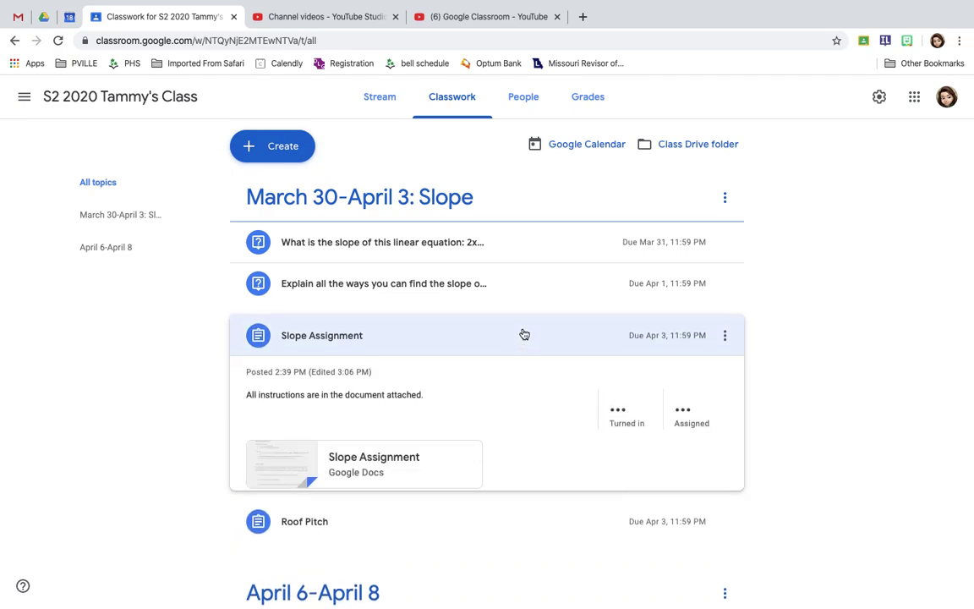
click(632, 426)
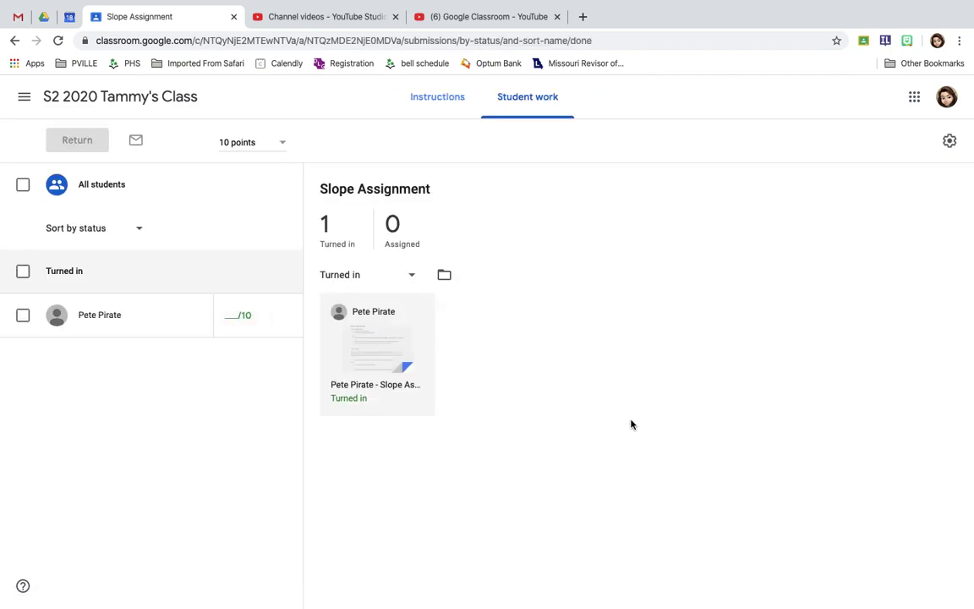
click(392, 364)
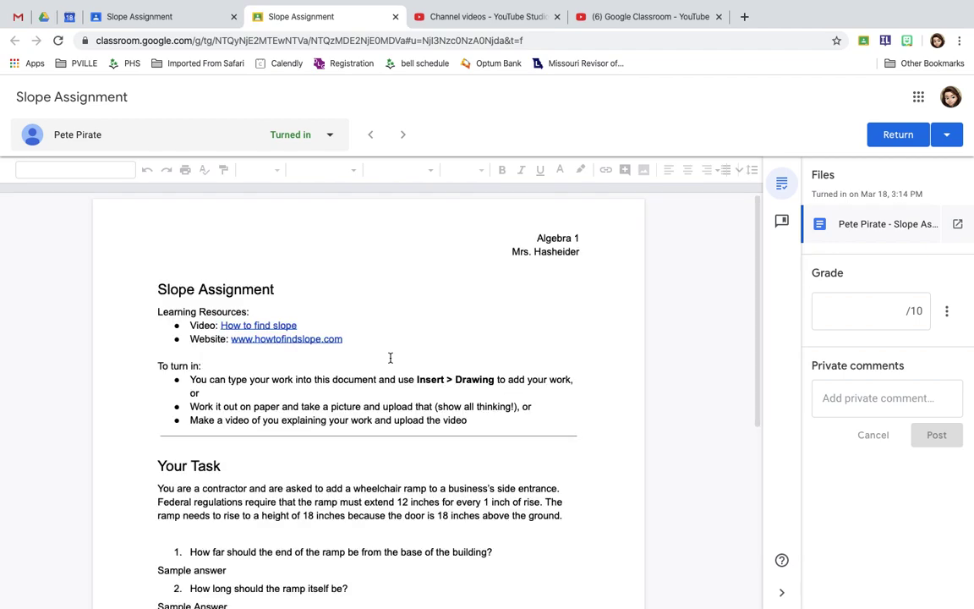
Step: Add the comment 'Comment could be left here' on the student's first sample answer
scroll(390, 358, down, 3)
click(222, 368)
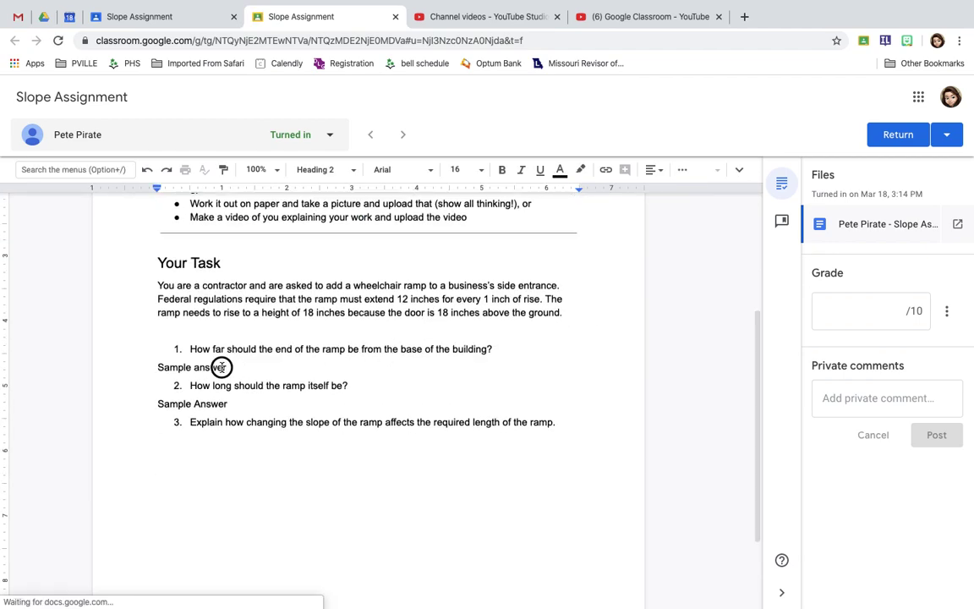
double_click(196, 367)
text(Answer)
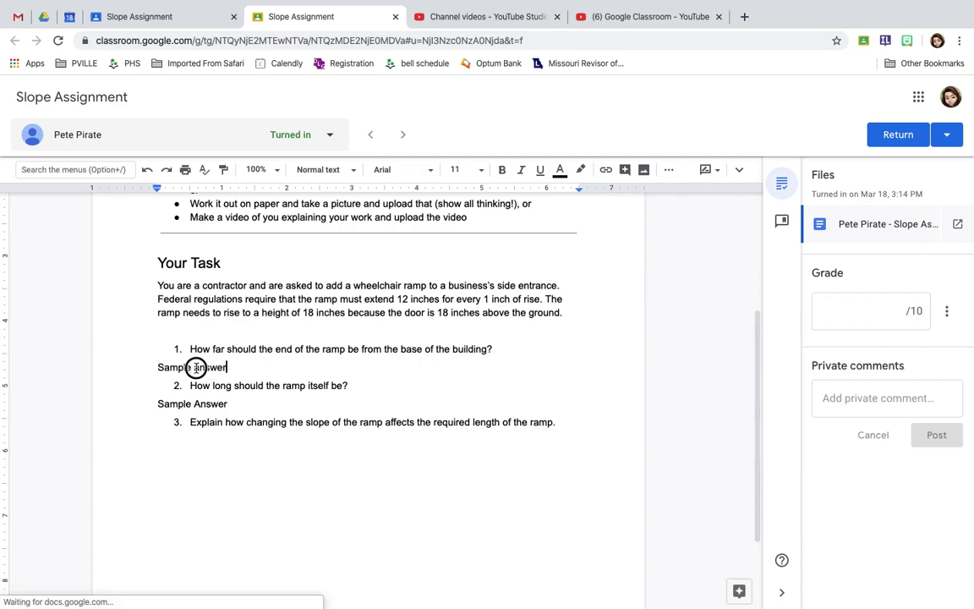
key(ctrl+z)
shift+click(163, 367)
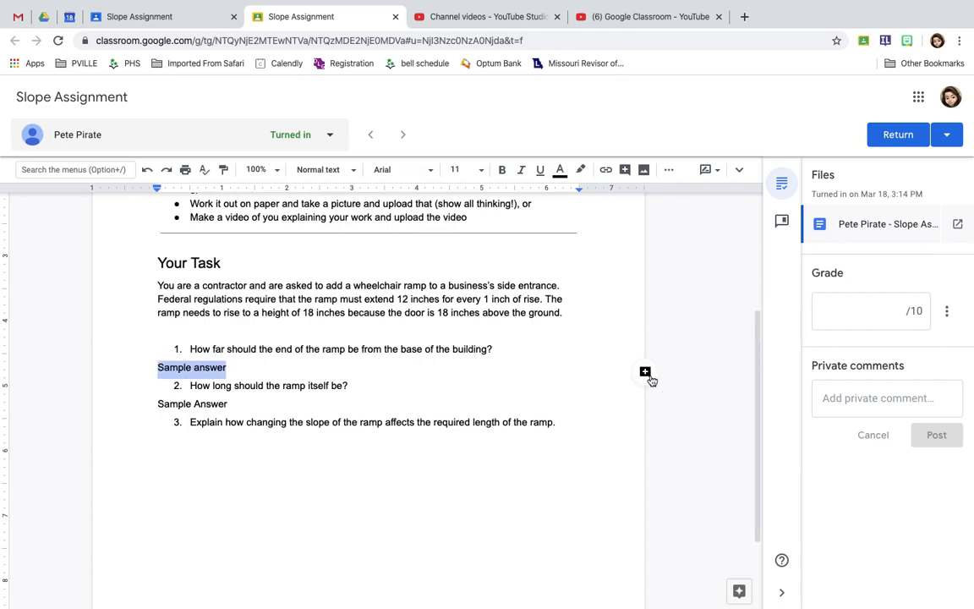
click(645, 373)
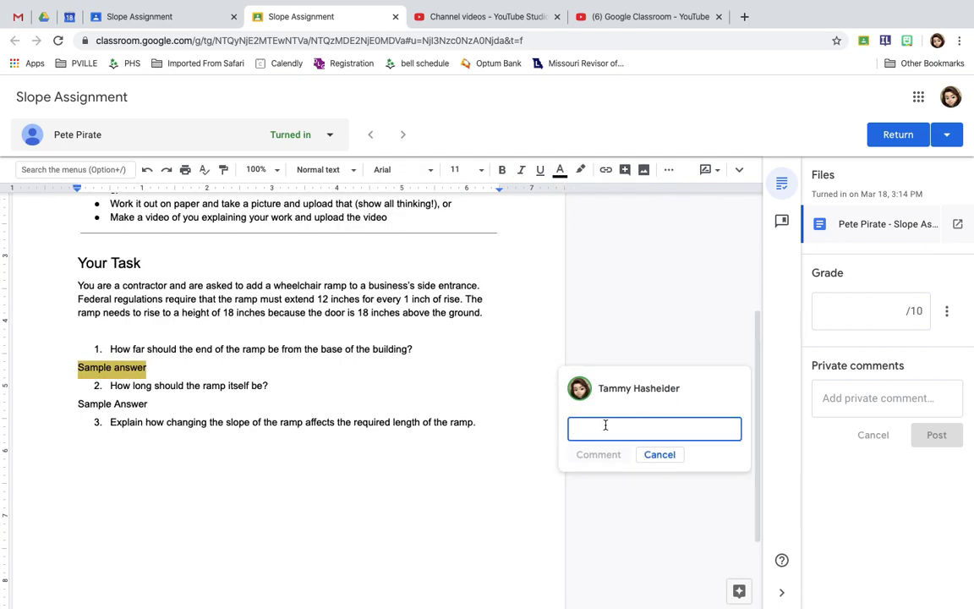
text(Comment could be left here)
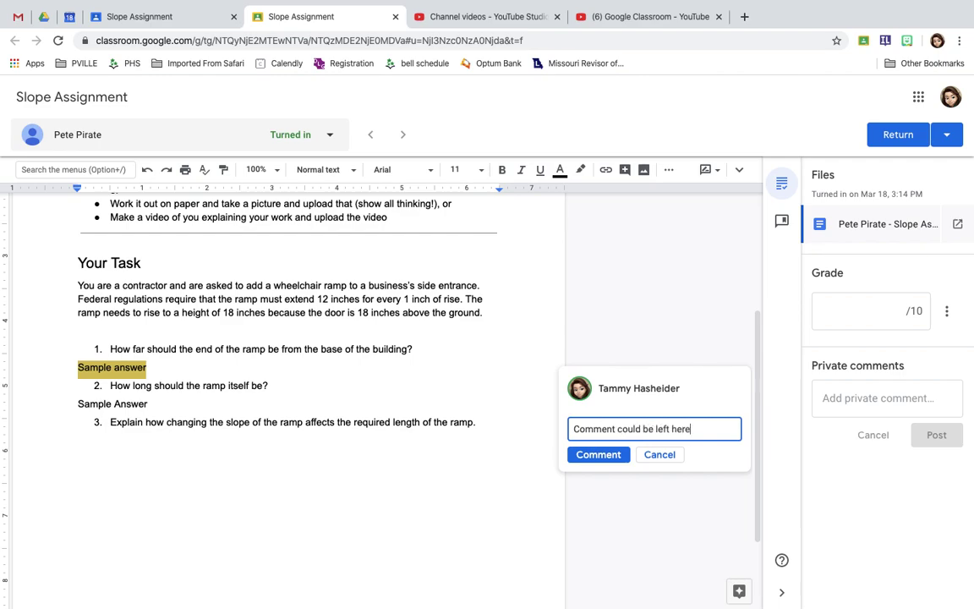
click(598, 455)
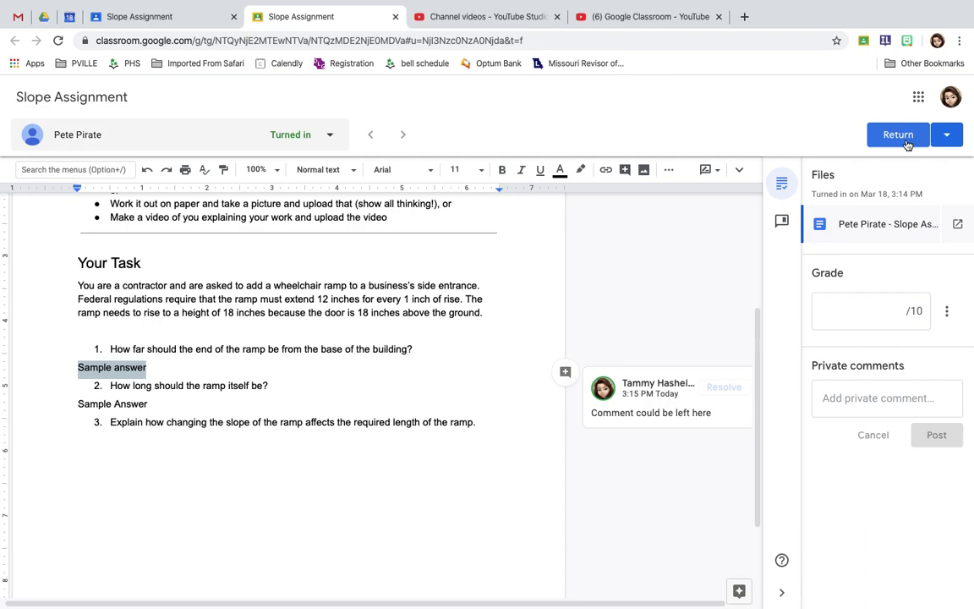
Step: Enter a grade of 9 out of 10 and post a placeholder private comment to the student
click(900, 310)
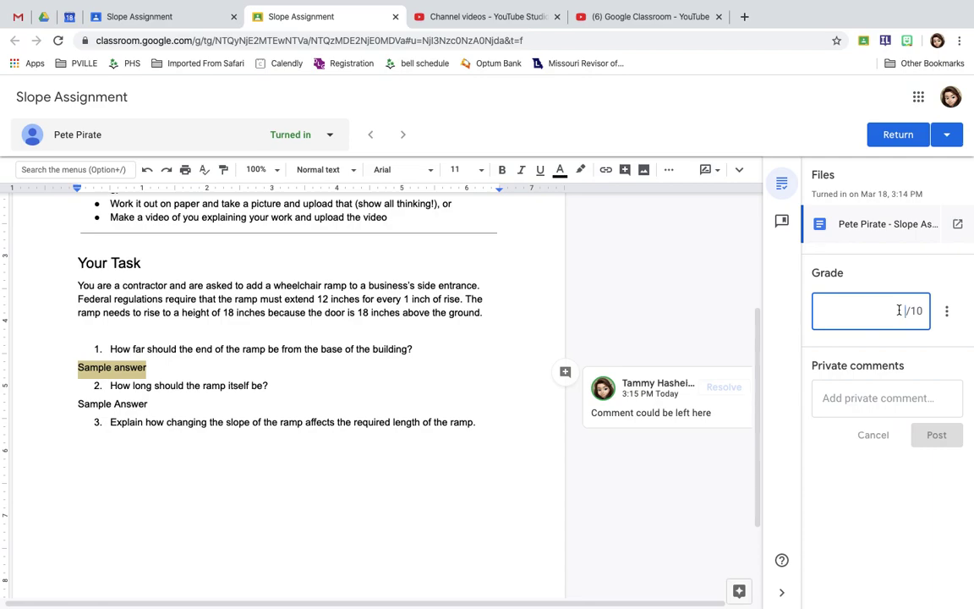
text(9)
click(876, 407)
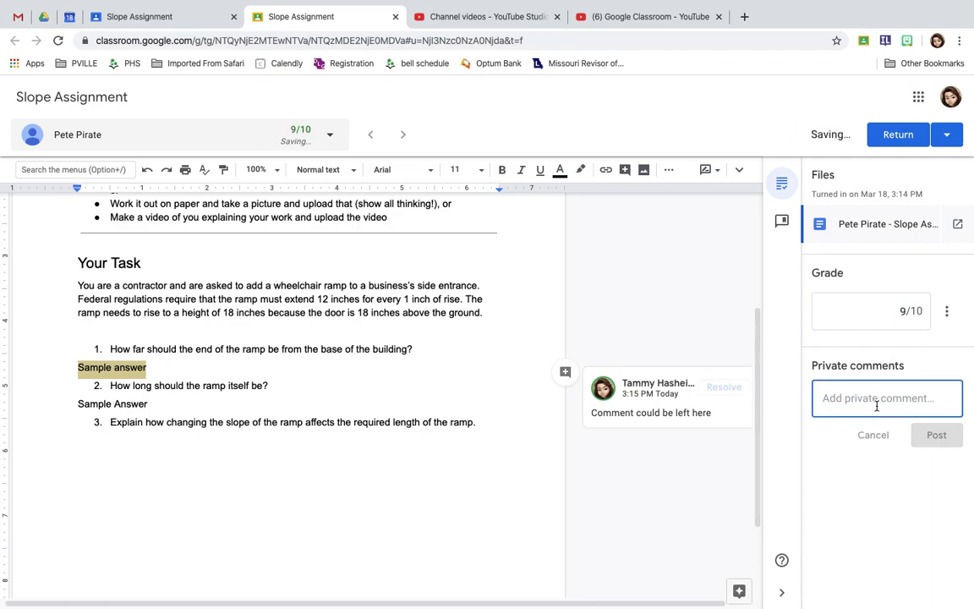
text(fha;hf;adhf;al)
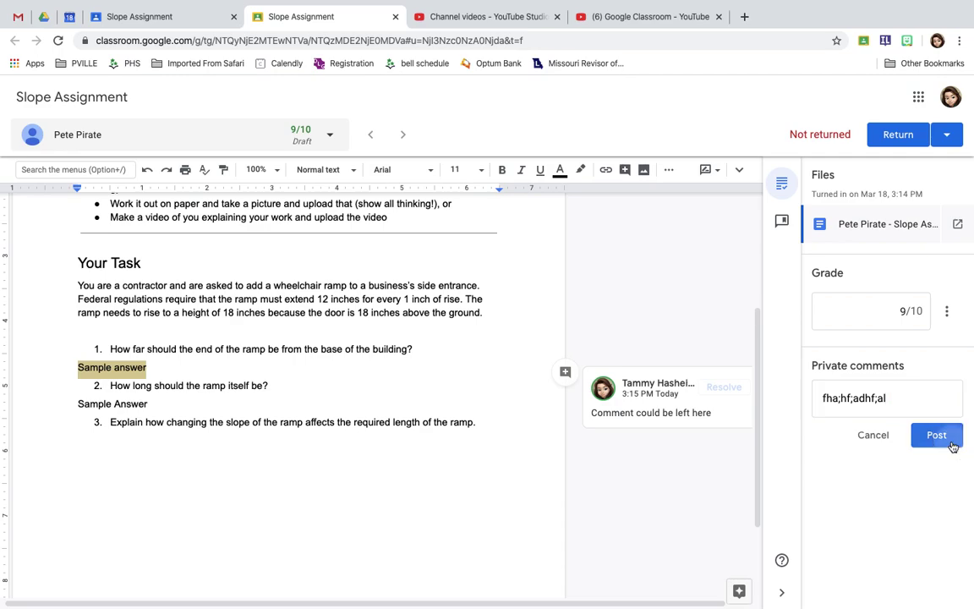
click(940, 435)
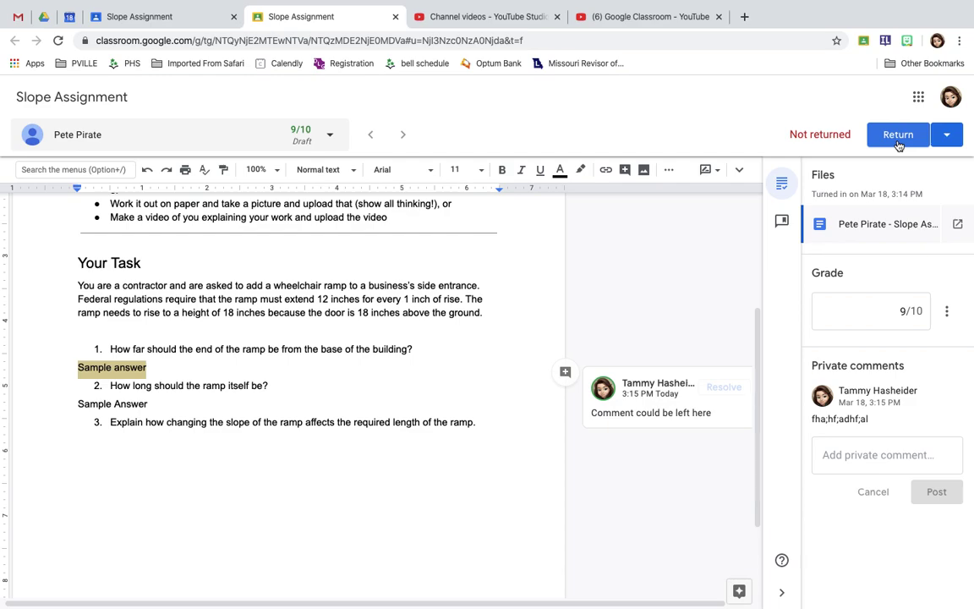
Step: Return the 9/10 graded Slope Assignment to the student, confirm, and close the grading view
click(947, 135)
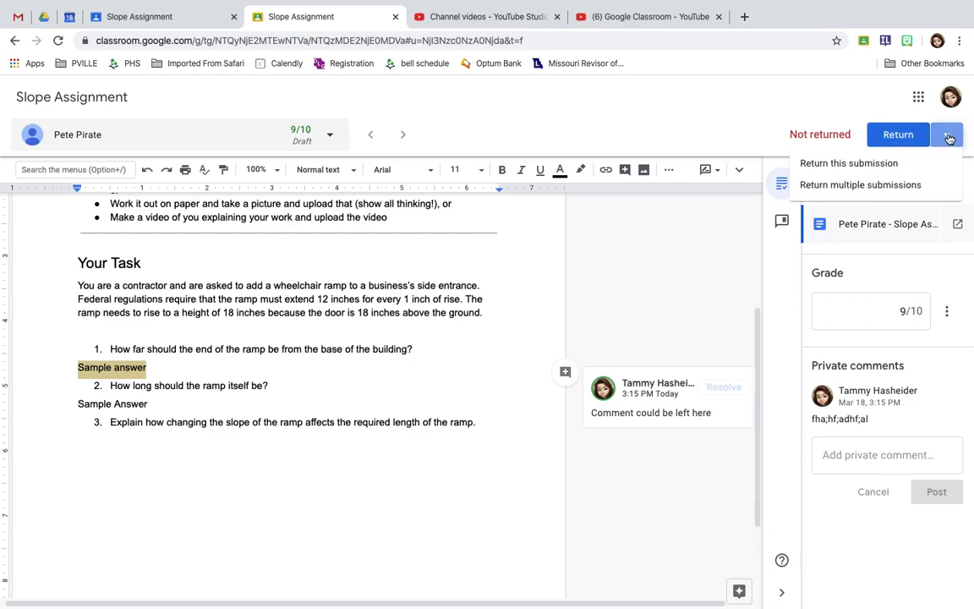
click(818, 102)
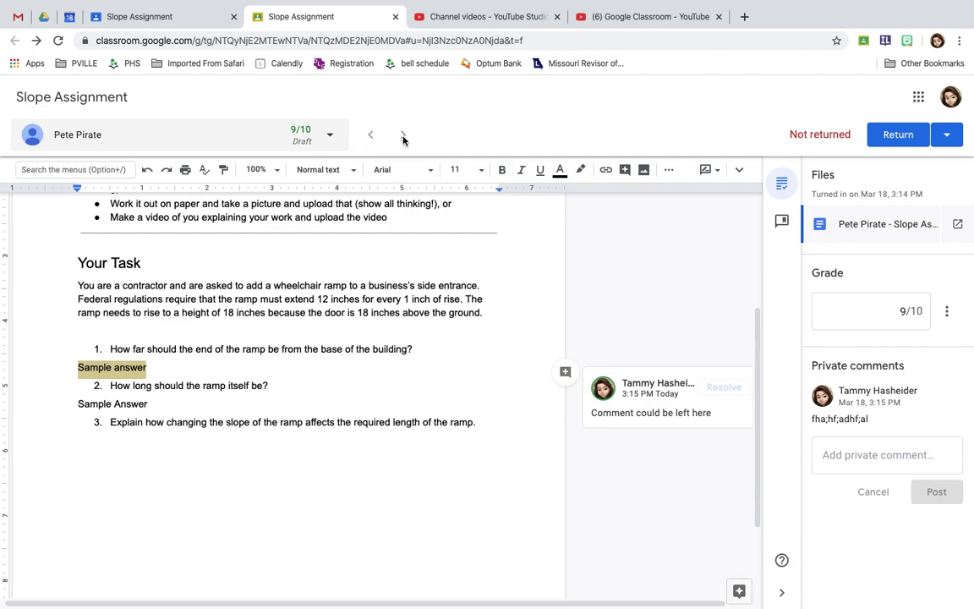
click(329, 134)
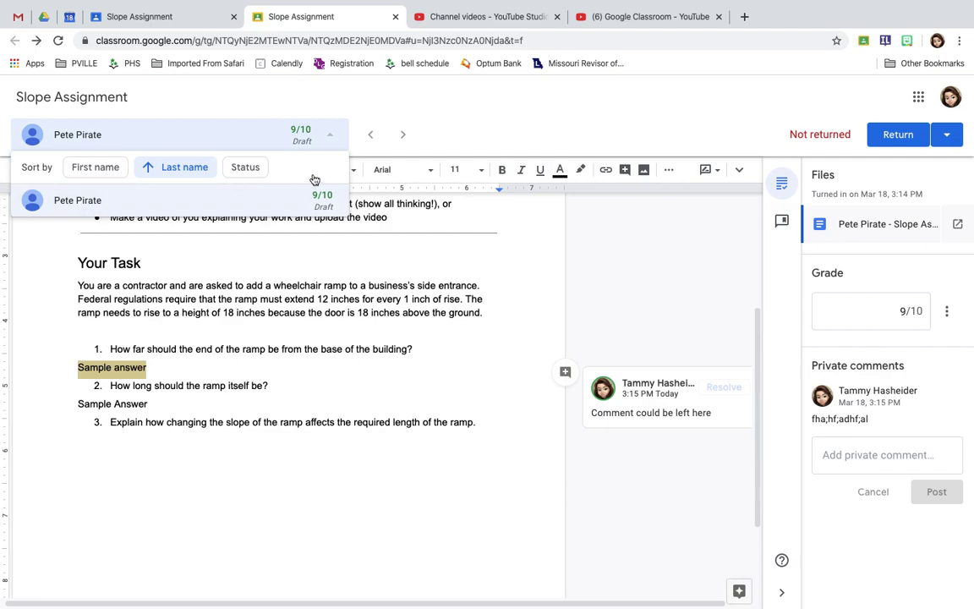
click(461, 137)
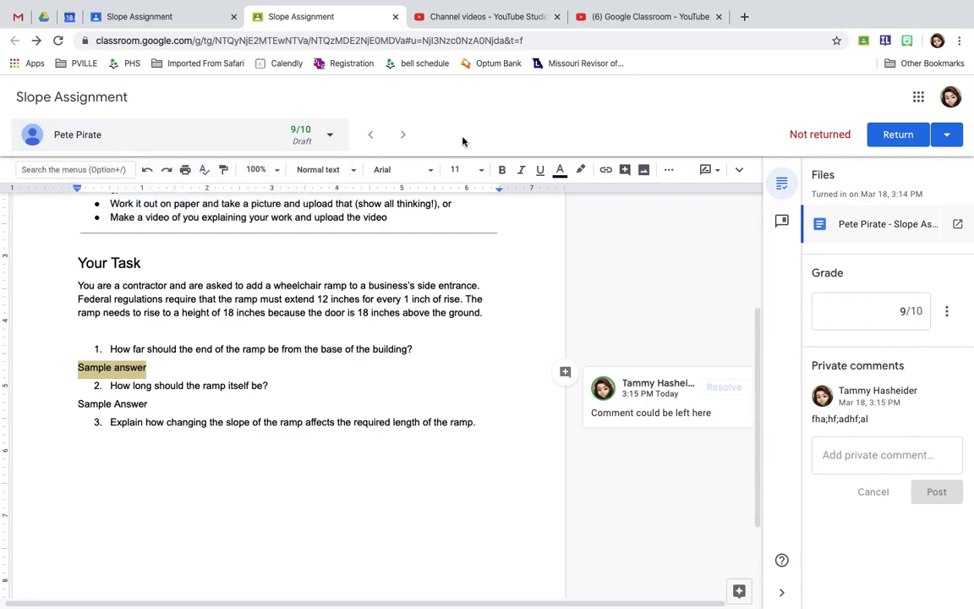
click(892, 145)
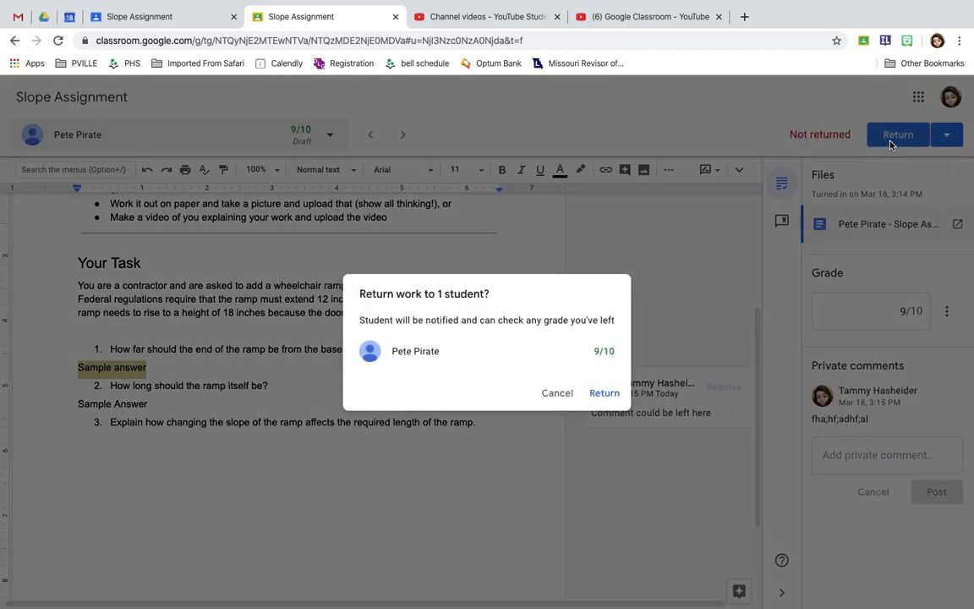
click(614, 397)
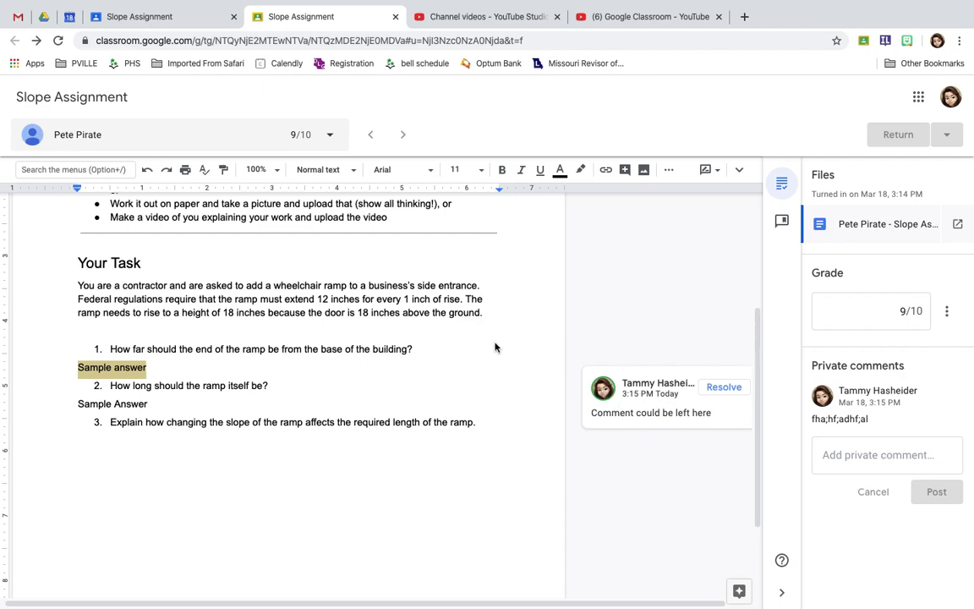
click(395, 16)
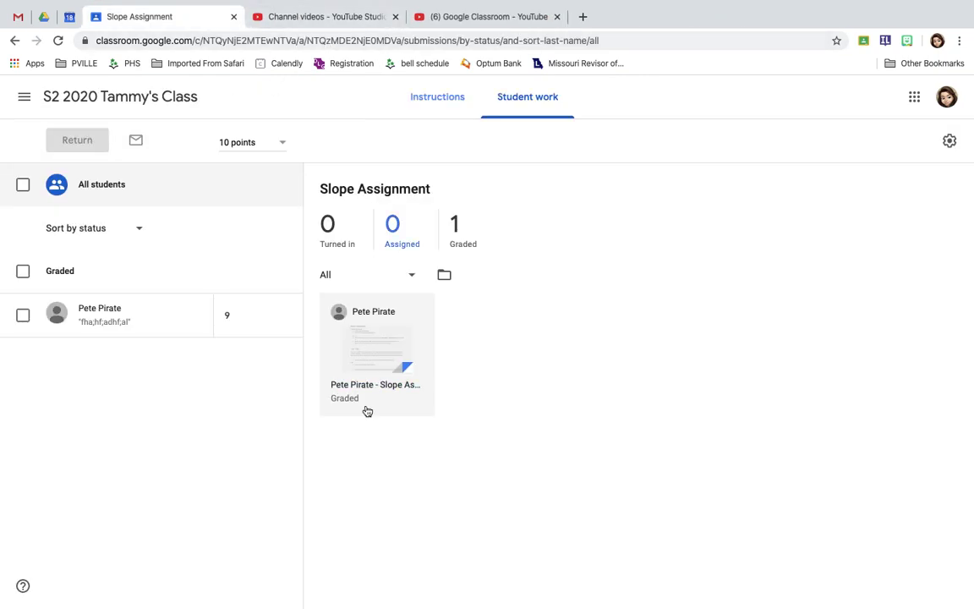
Step: Open the Student work sort-by-status options and close them without changing the sorting
click(134, 229)
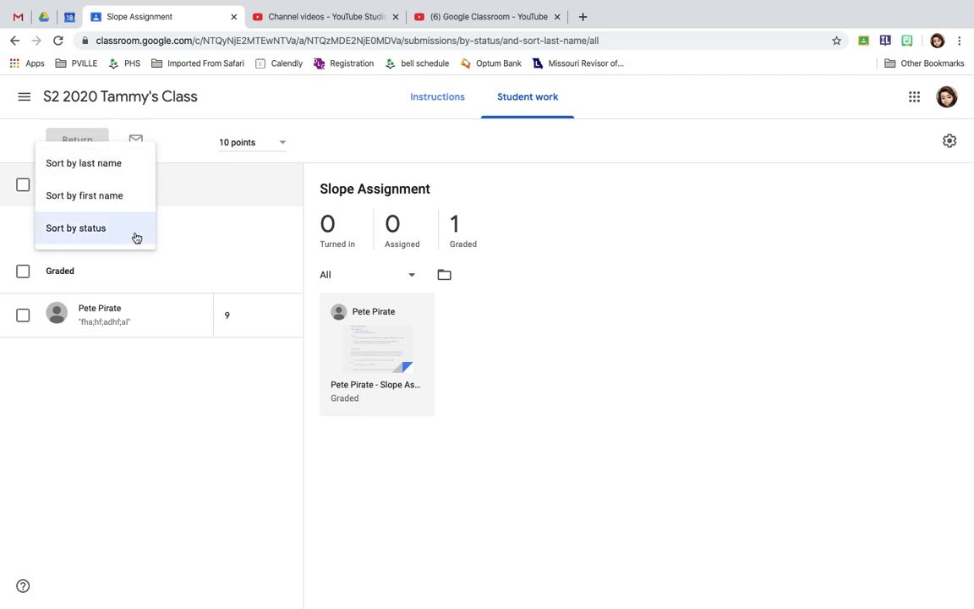
click(178, 428)
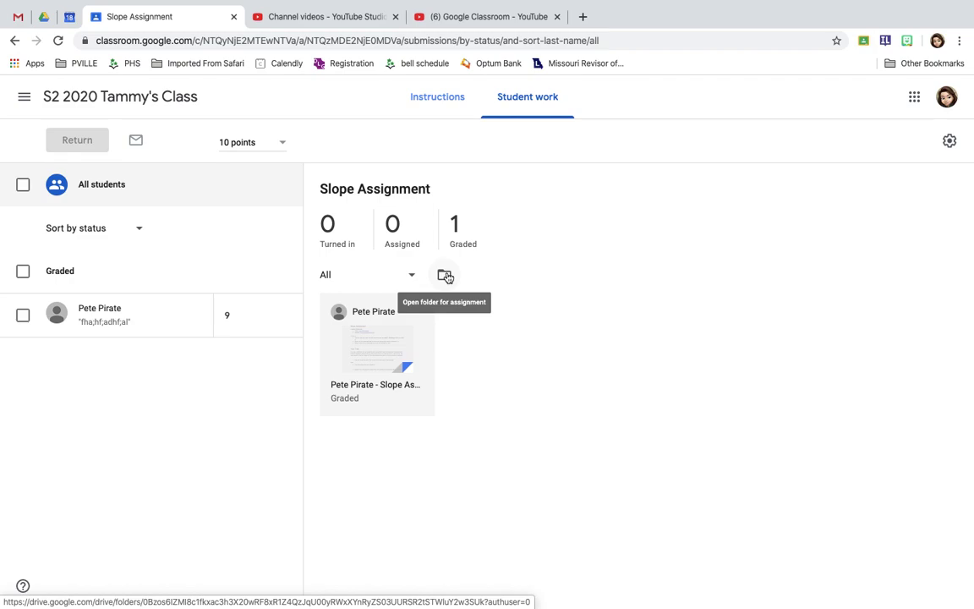
Step: In the student's window, expand the first Classwork question on equation slope to show its five choices
key(ctrl+Left)
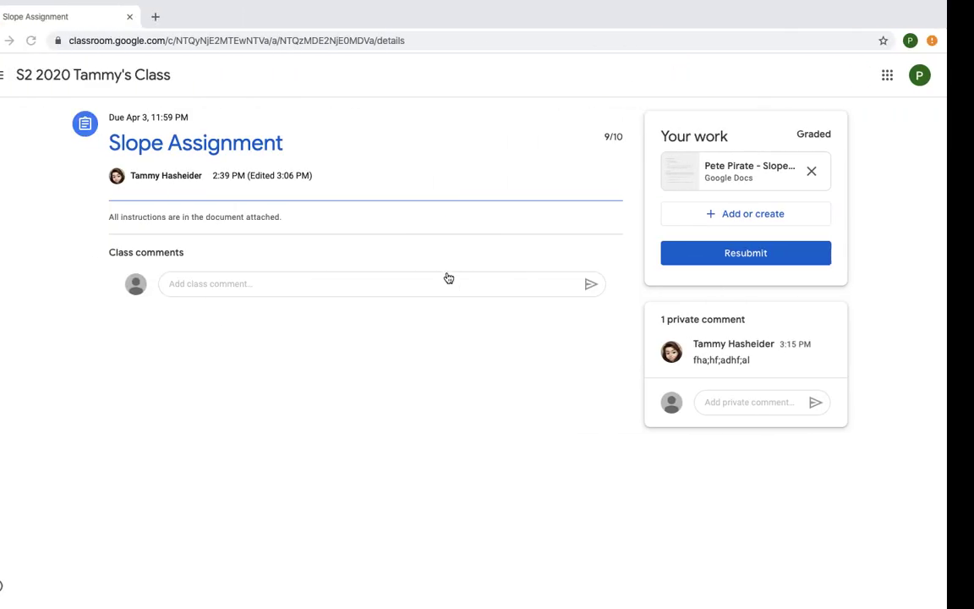
click(157, 78)
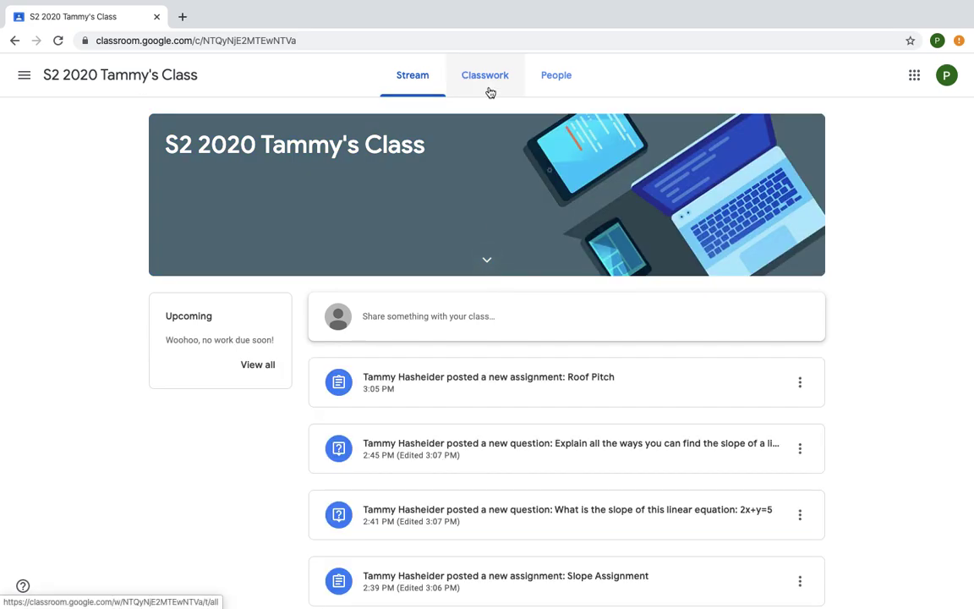
click(488, 81)
click(115, 362)
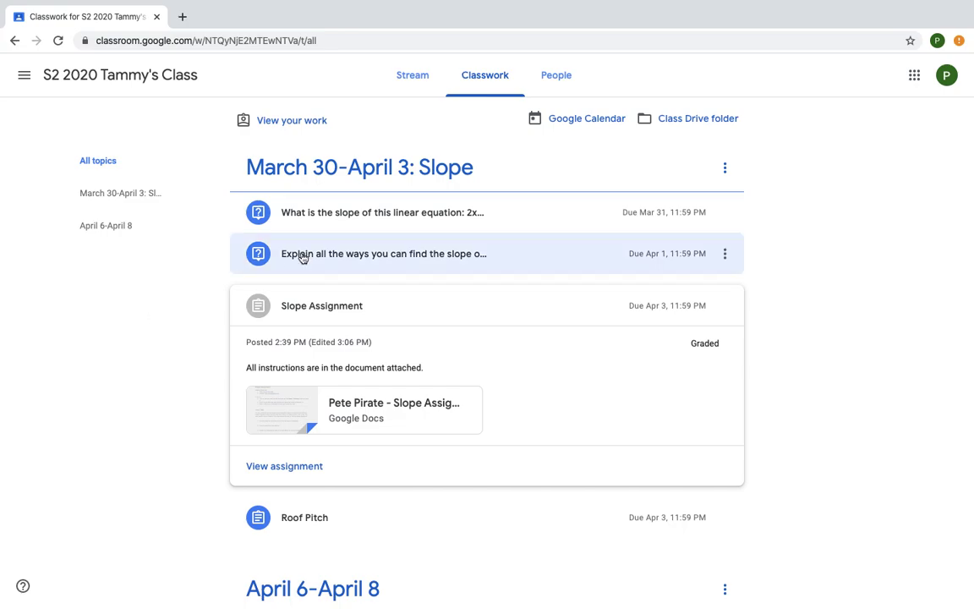
click(304, 229)
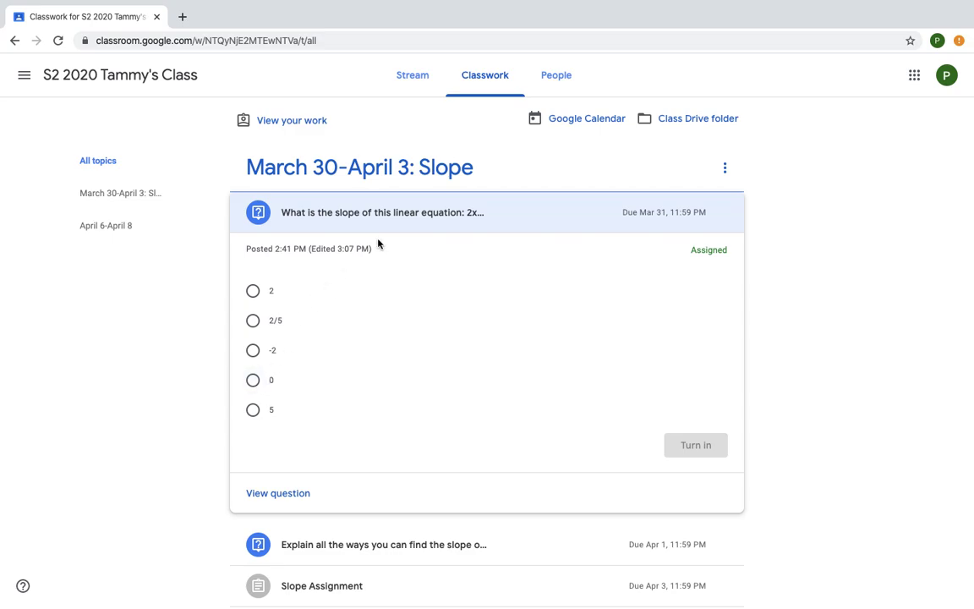
Step: Answer the 2x+y=5 slope question with -2, turn it in, and return to Classwork
click(281, 492)
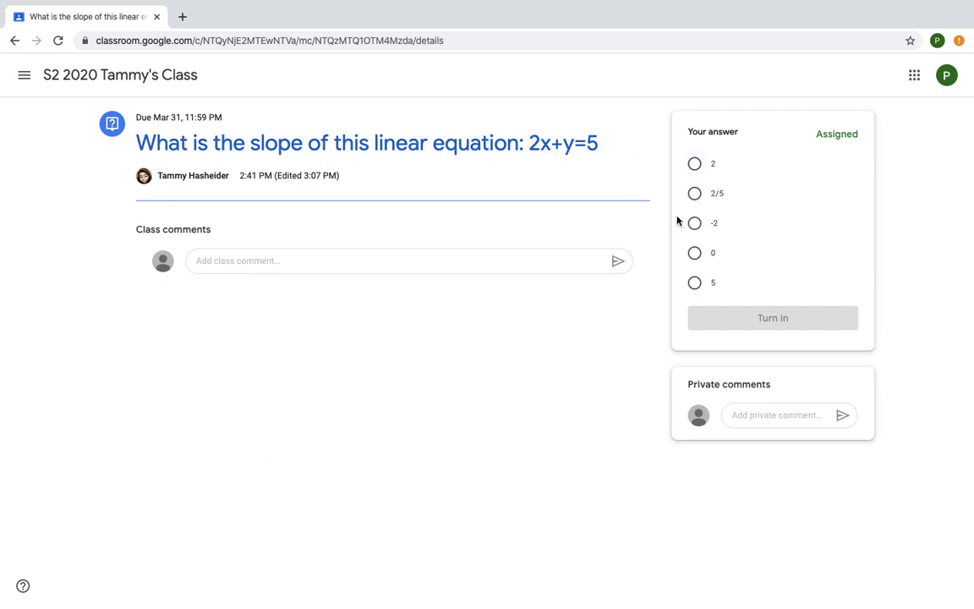
click(751, 319)
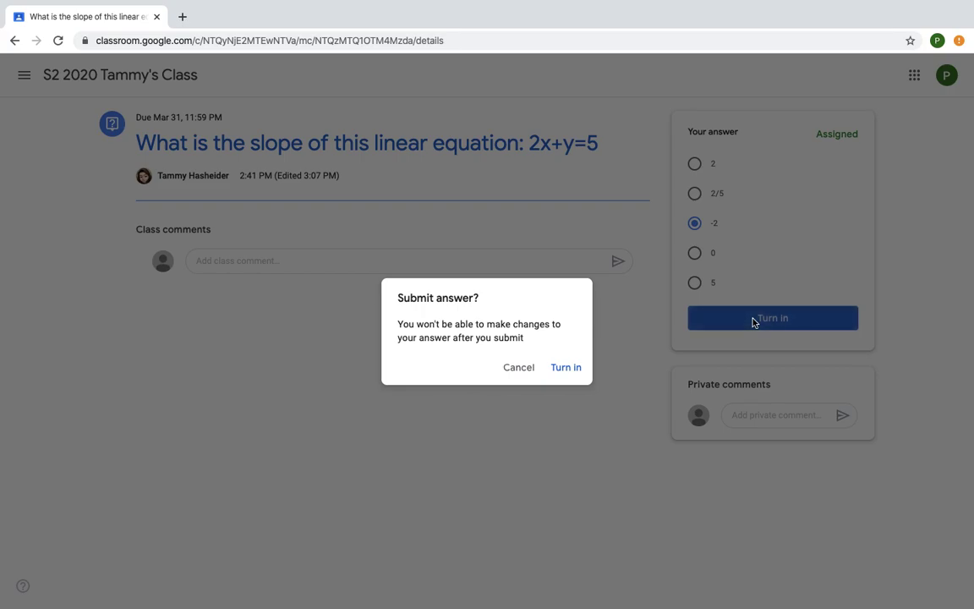
click(566, 368)
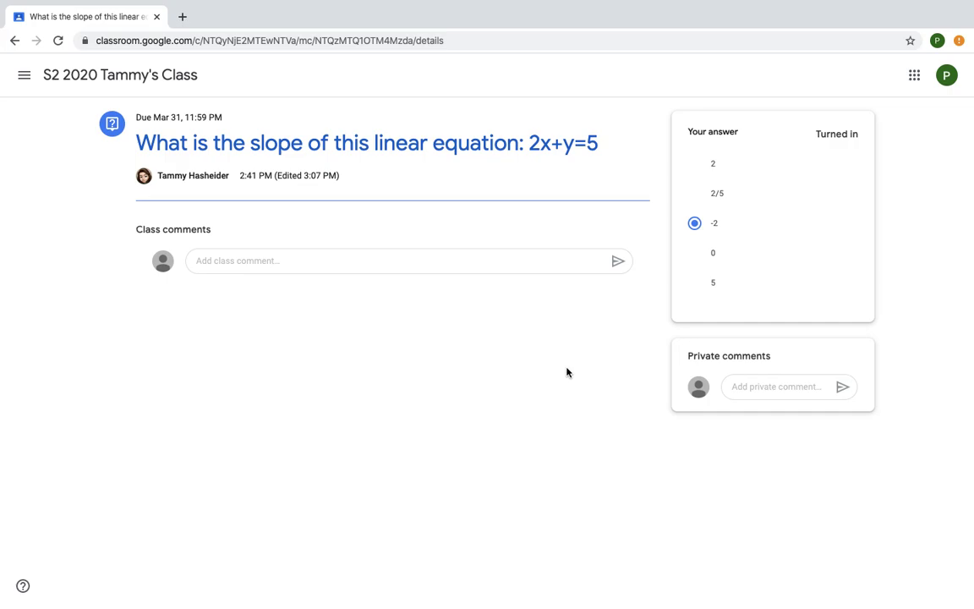
click(91, 83)
click(487, 73)
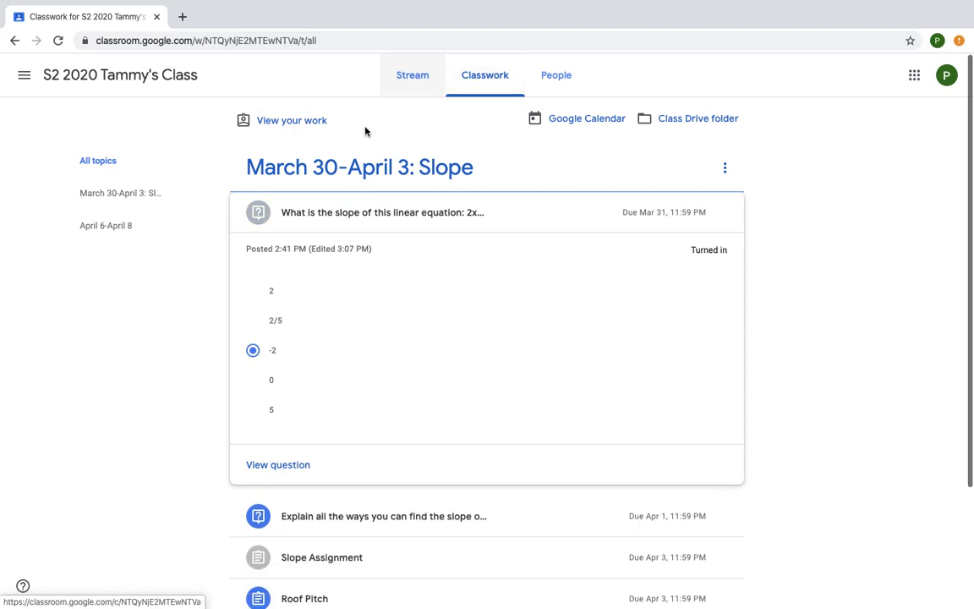
Step: Open the 'Explain all the ways…' slope question, start an answer, then return to the Stream
scroll(326, 404, down, 3)
click(322, 362)
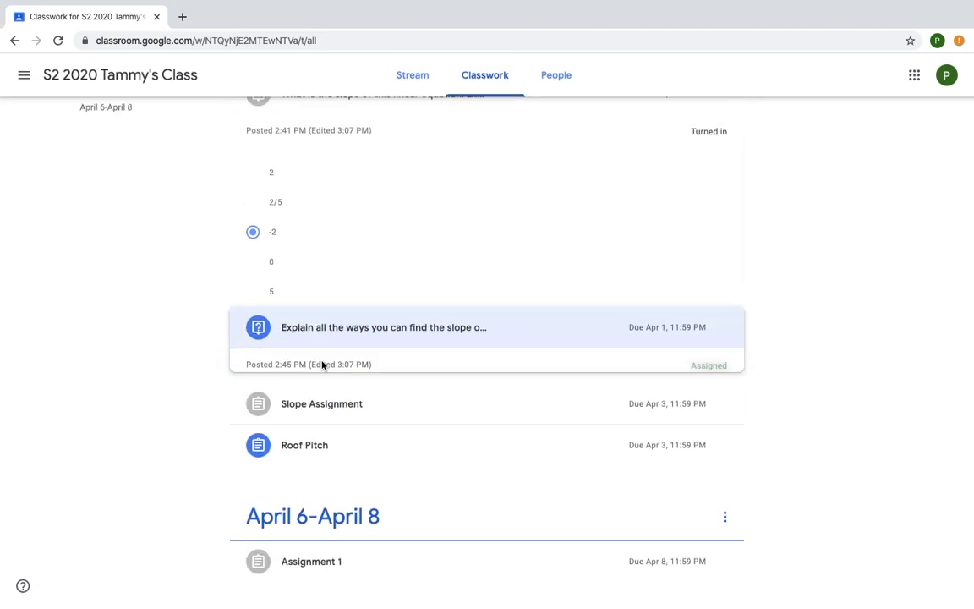
click(297, 359)
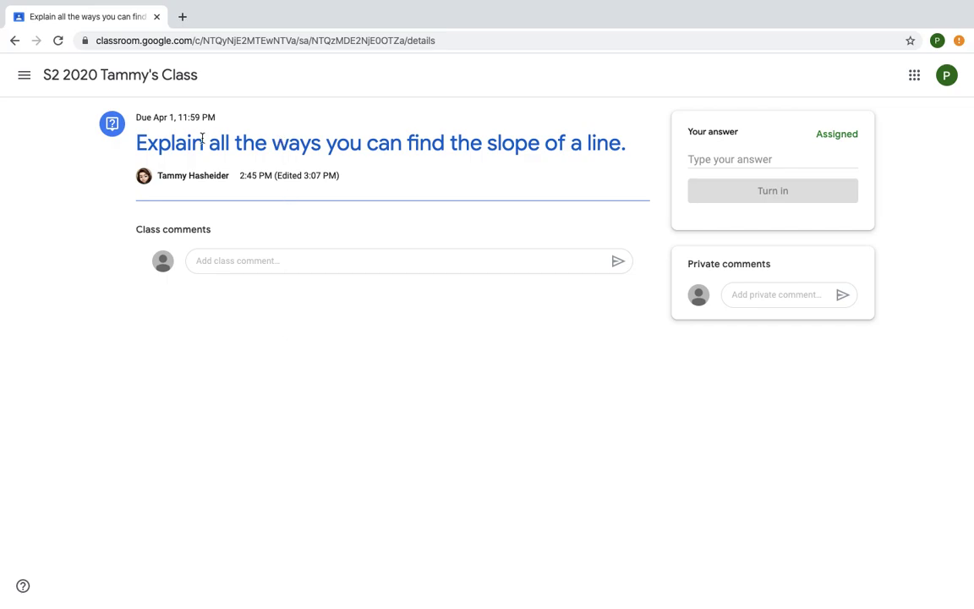
click(721, 161)
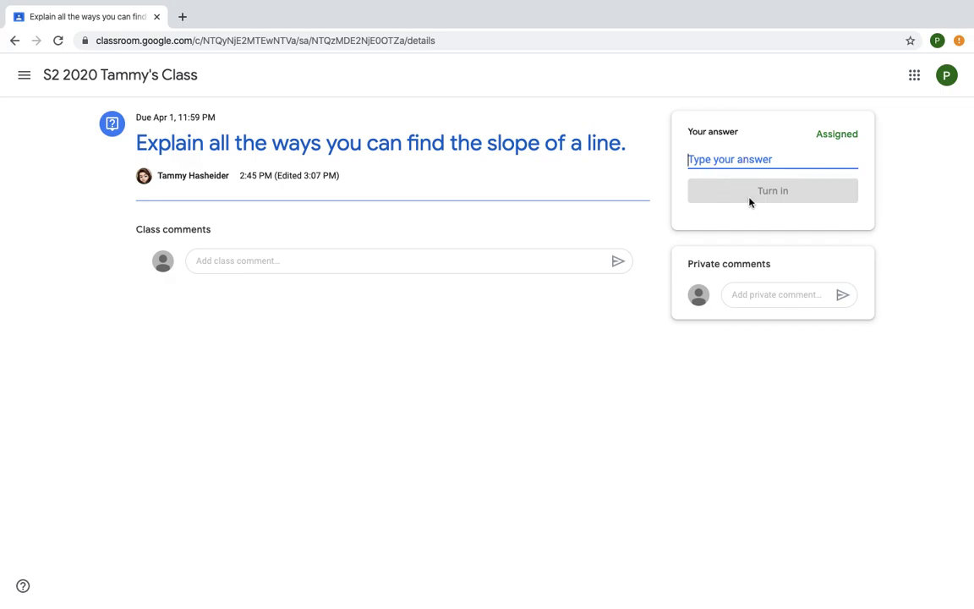
click(145, 82)
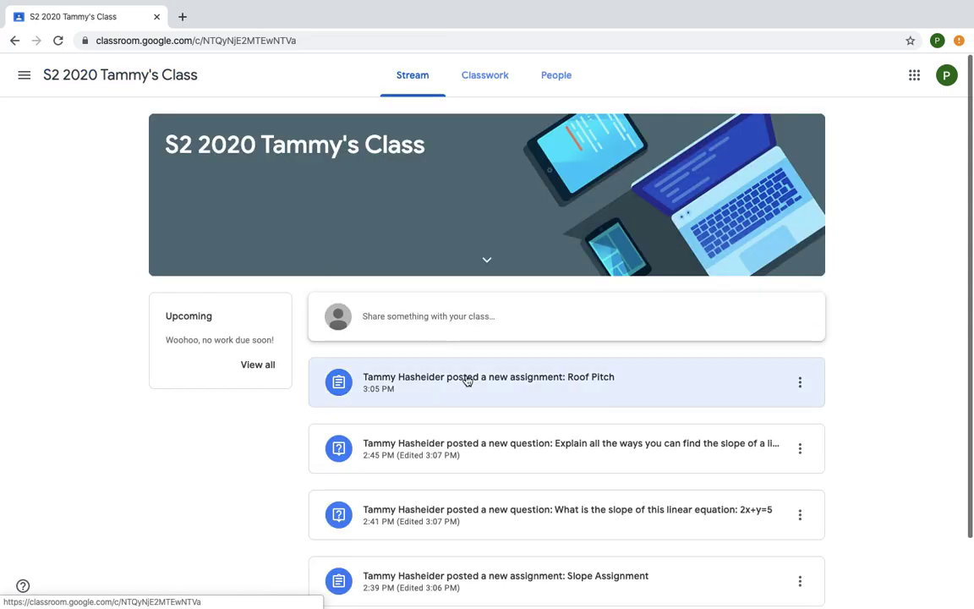
Step: Through View your work, open the Slope Assignment details showing Graded 9/10 and the private comment
click(500, 83)
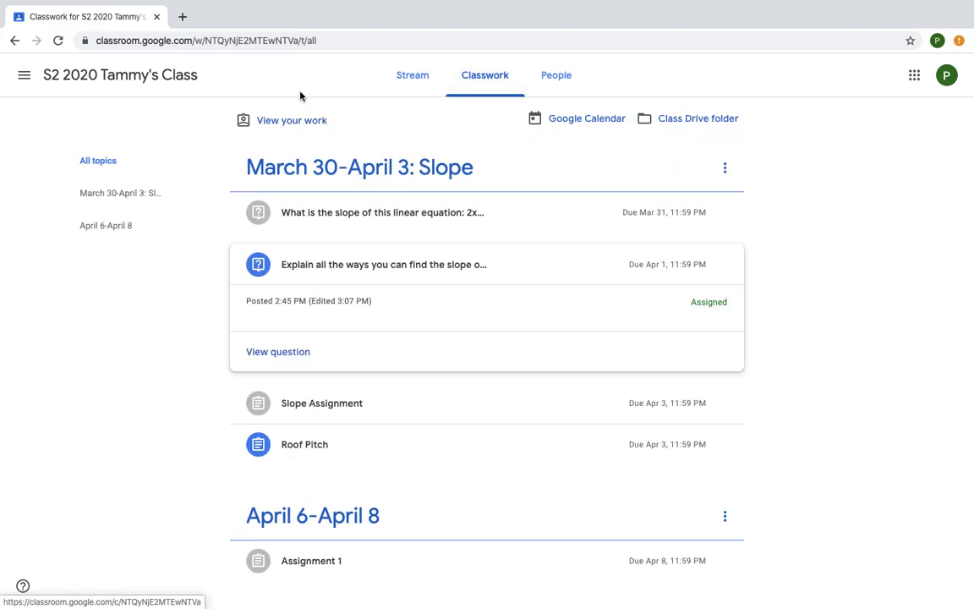
click(285, 119)
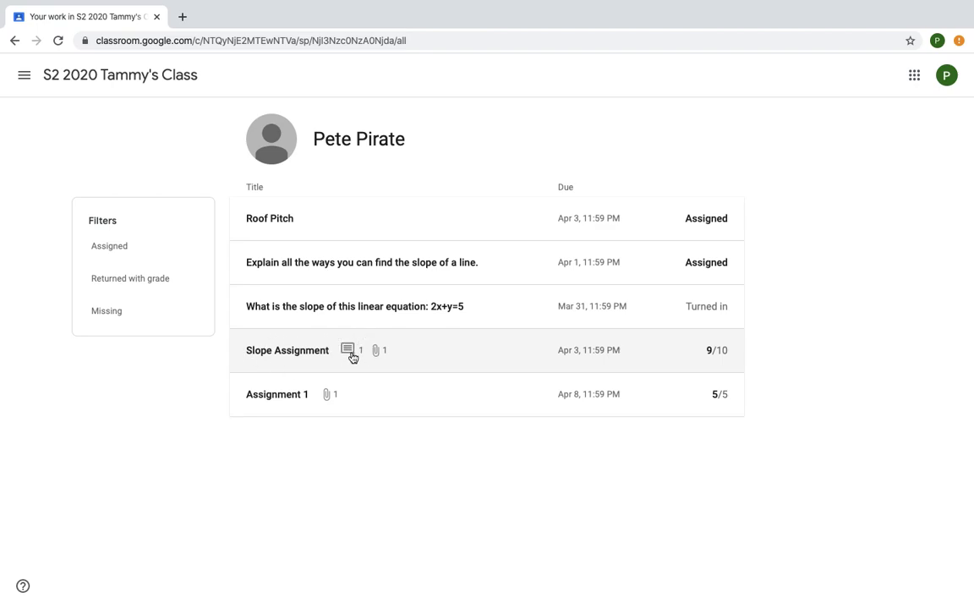
click(353, 356)
scroll(348, 455, down, 1)
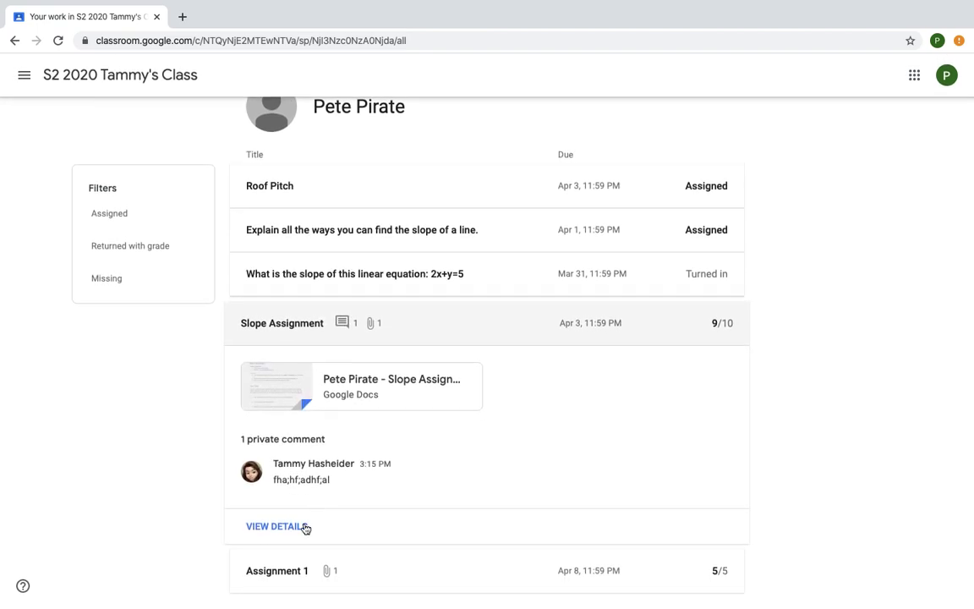
click(279, 526)
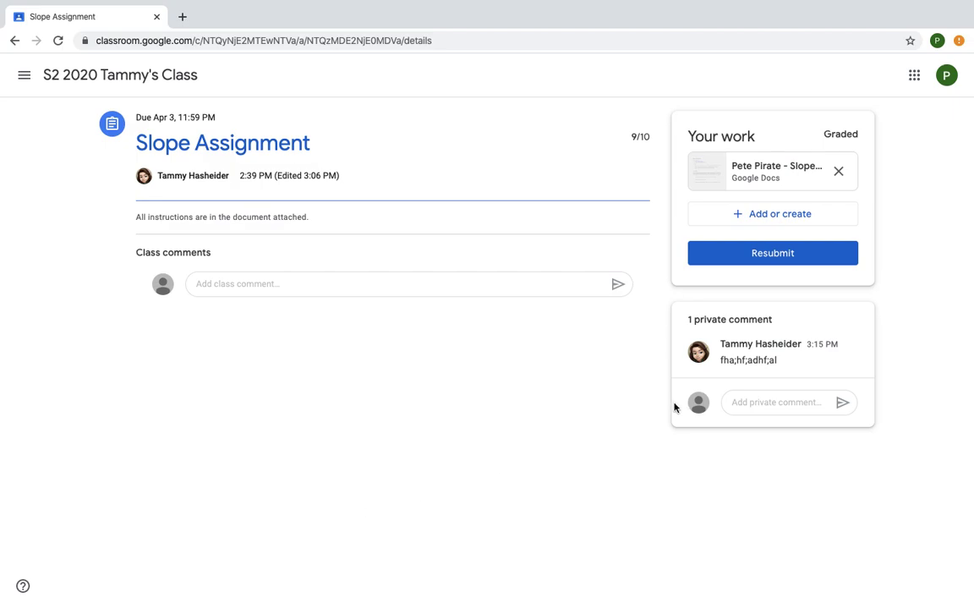
Step: Start a private comment to the teacher, then switch back to the teacher's Student work window
click(755, 398)
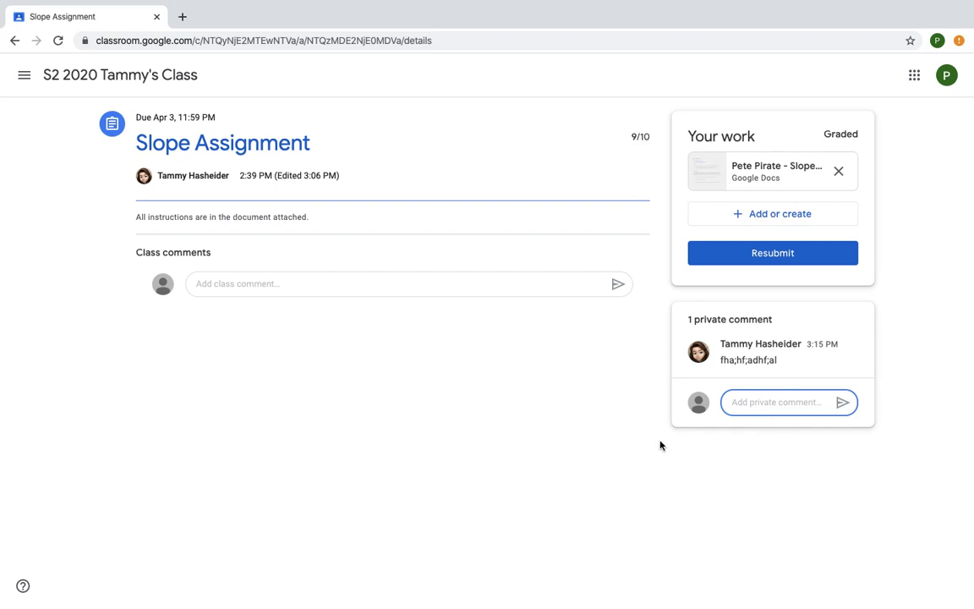
key(ctrl+Right)
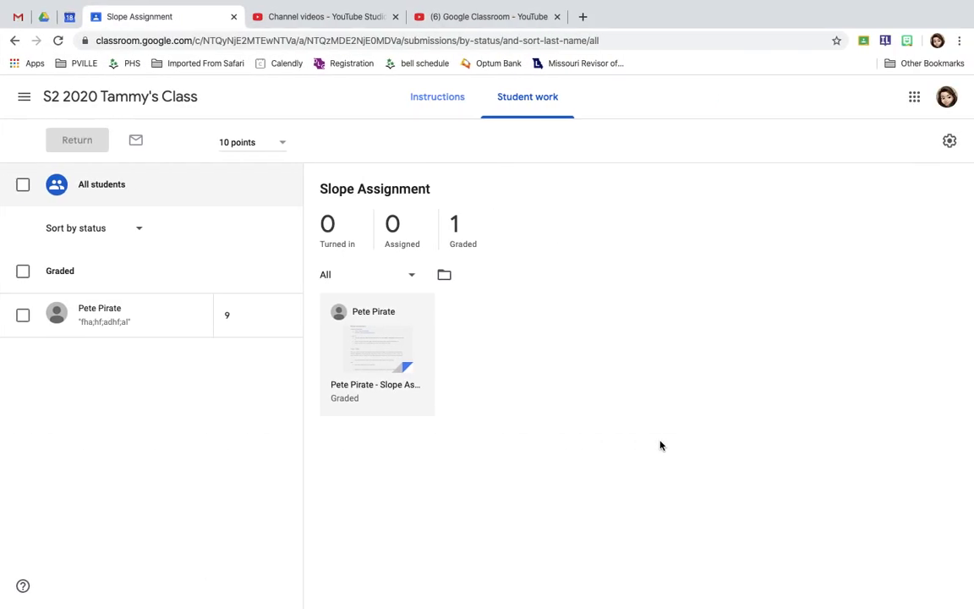